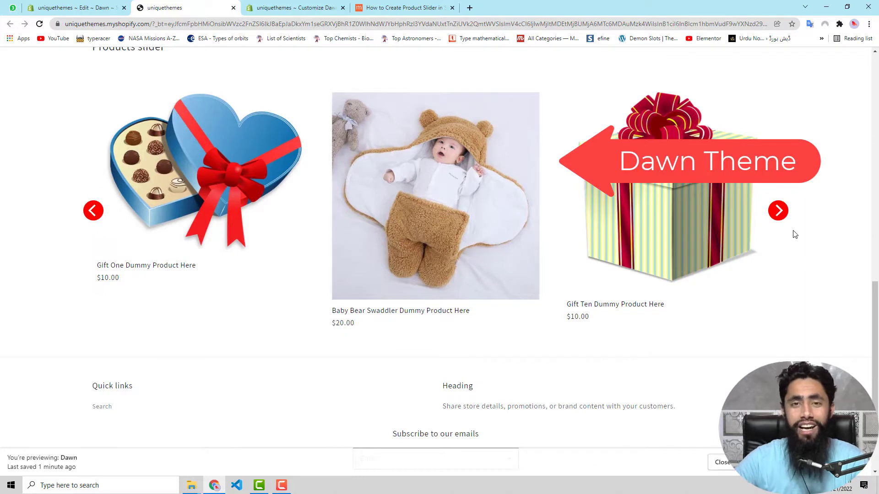
# - Browse the storefront's product slider in desktop view and in a 466 px wide responsive mobile preview
pyautogui.click(779, 211)
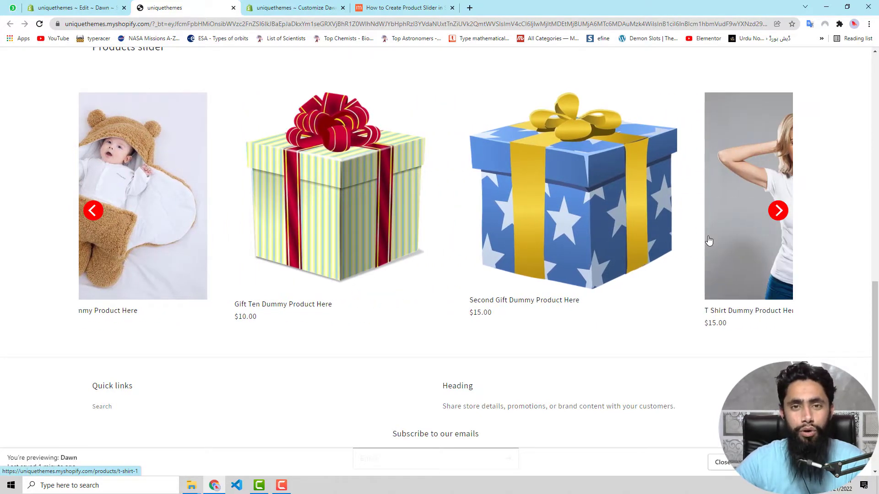
pyautogui.hotkey('ctrl', 'shift', 'i')
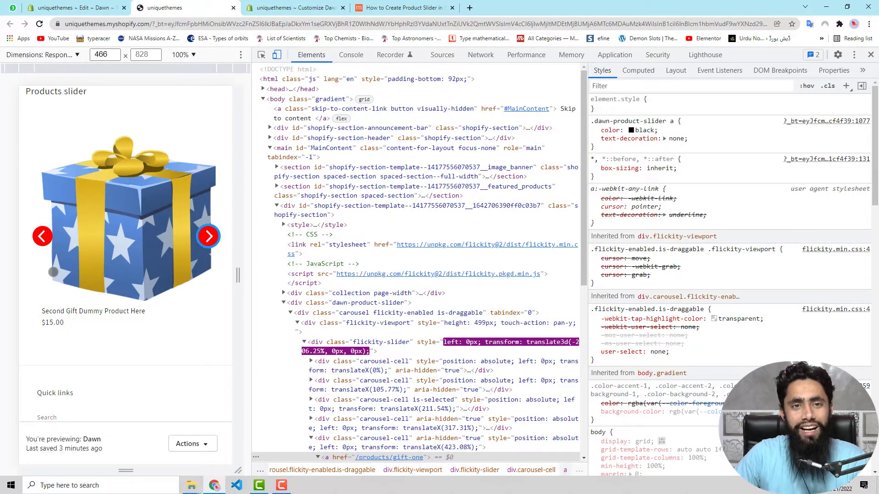
pyautogui.moveTo(53, 272); pyautogui.dragTo(159, 278)
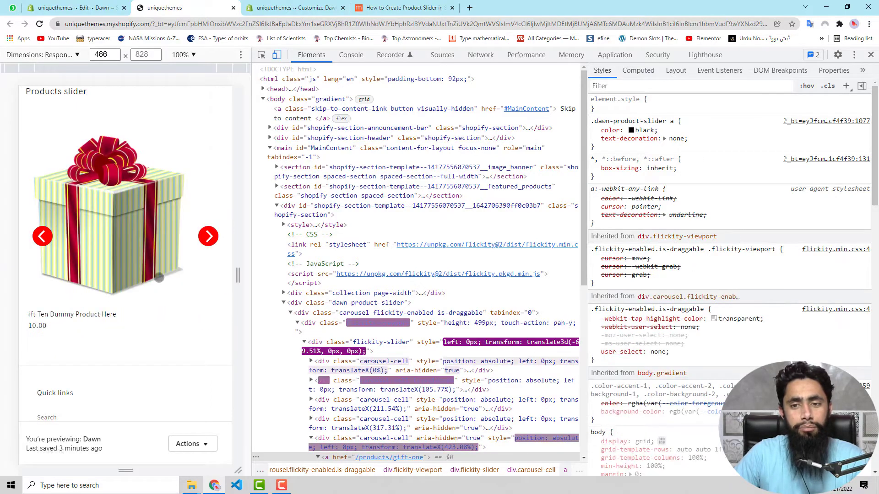
pyautogui.moveTo(159, 278)
pyautogui.mouseDown()
pyautogui.moveTo(187, 278)
pyautogui.moveTo(163, 281)
pyautogui.mouseUp()
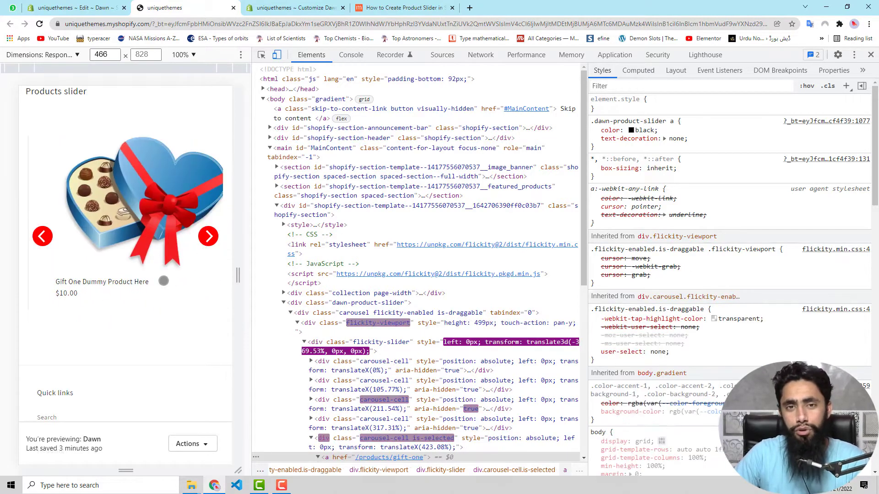
pyautogui.moveTo(163, 281); pyautogui.dragTo(58, 256)
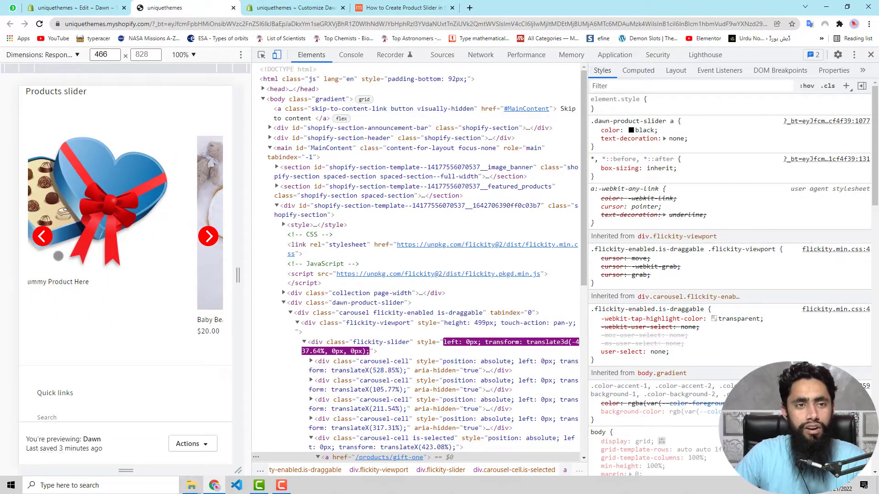
pyautogui.moveTo(121, 274); pyautogui.dragTo(181, 279)
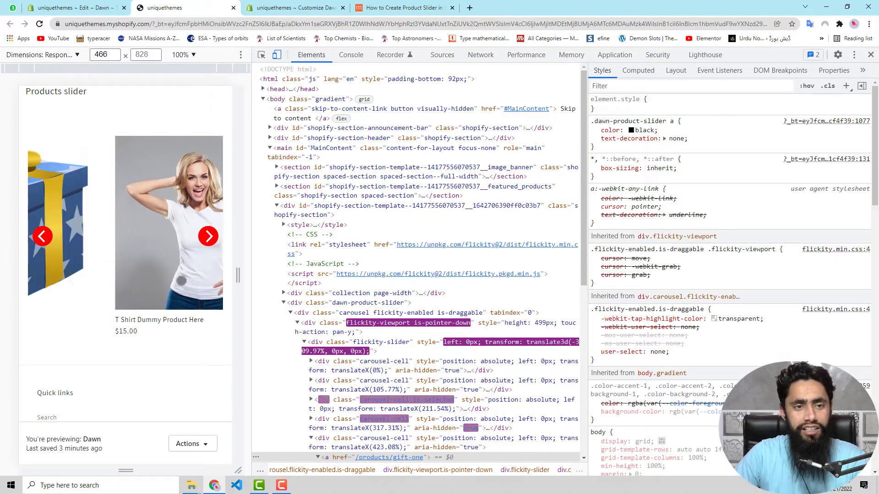
# - Delete the product-slider.liquid section file from the Dawn theme's code
pyautogui.hotkey('ctrl', '1')
pyautogui.scroll(-5, 191, 321)
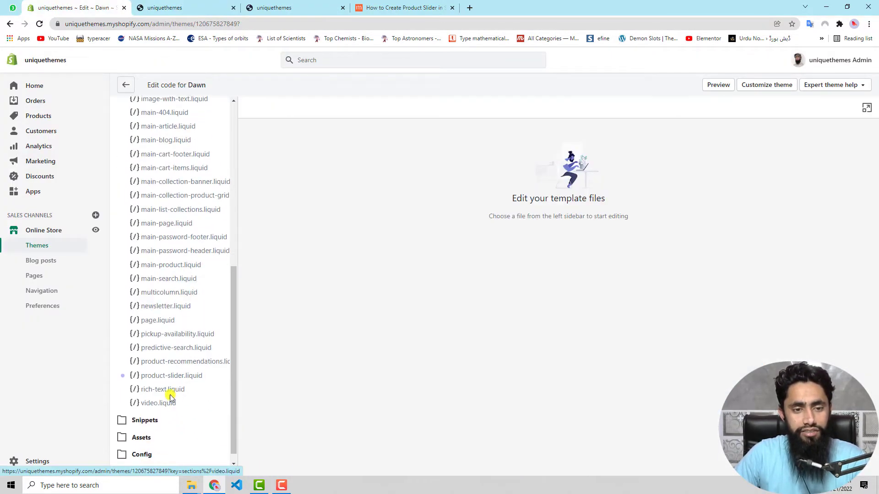
pyautogui.click(167, 375)
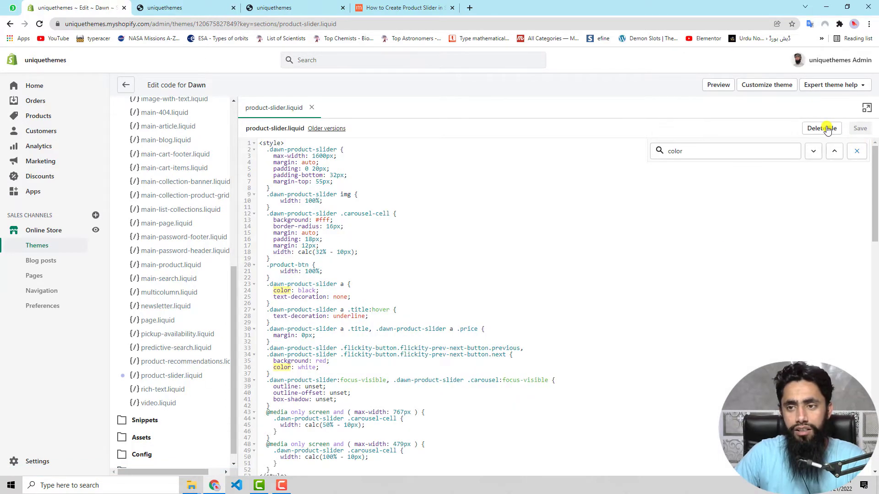
pyautogui.click(826, 129)
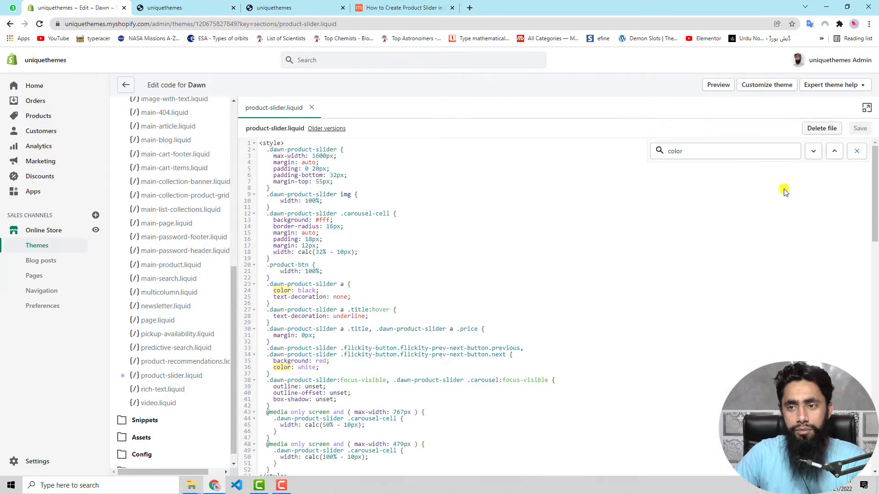
pyautogui.click(543, 175)
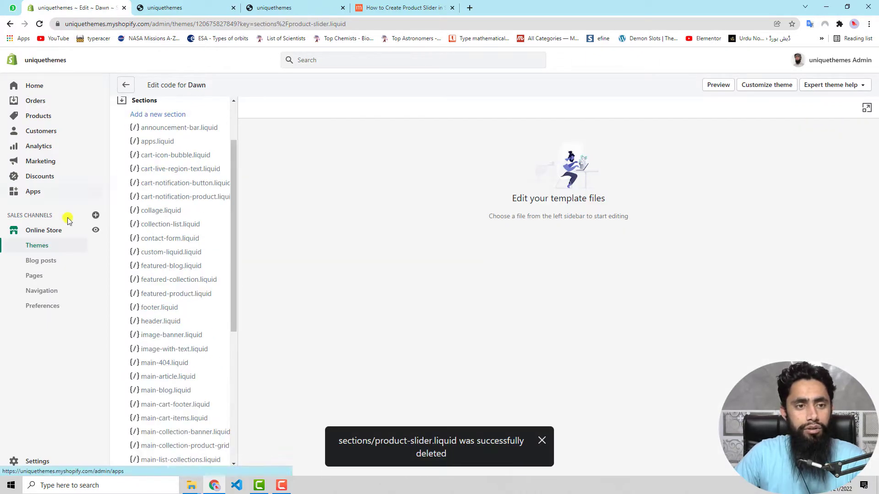
# - Check the product slider article's instructions and open the current Dawn theme's code for editing
pyautogui.click(43, 230)
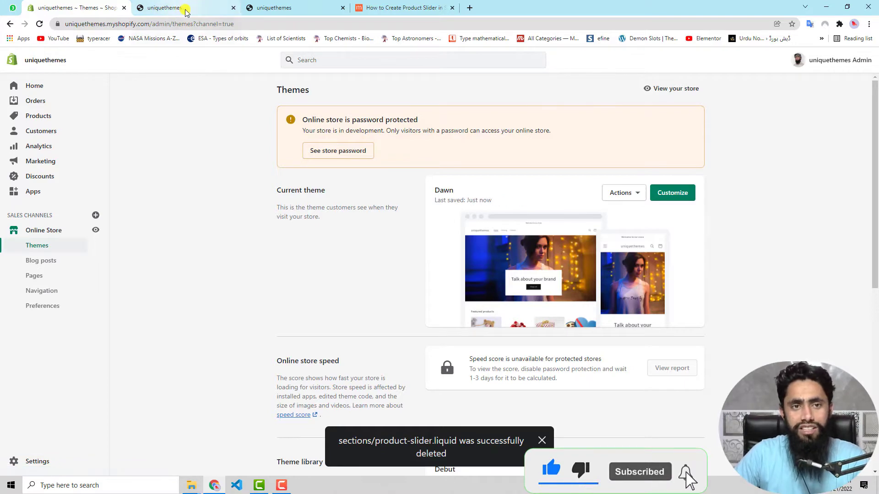
pyautogui.click(403, 8)
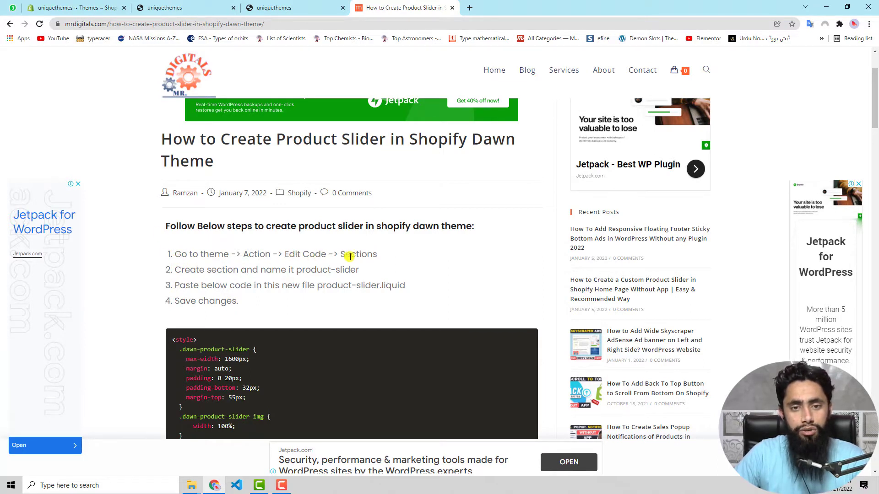
pyautogui.click(73, 7)
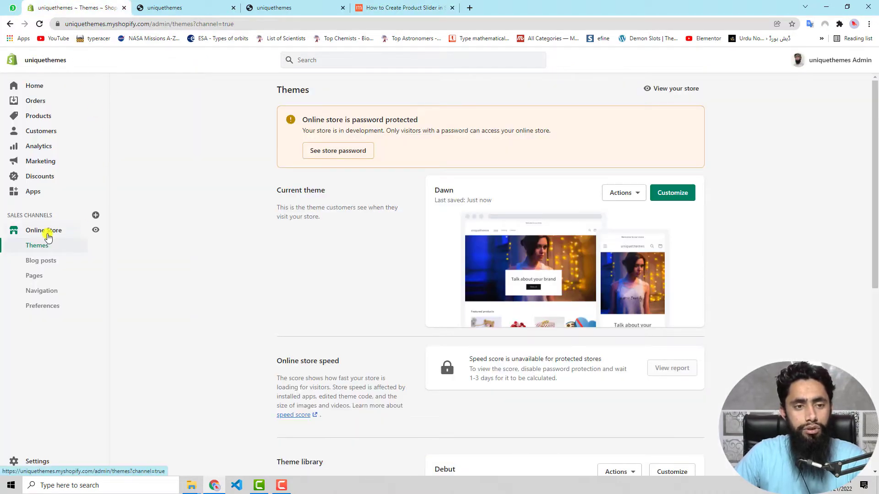
pyautogui.click(617, 194)
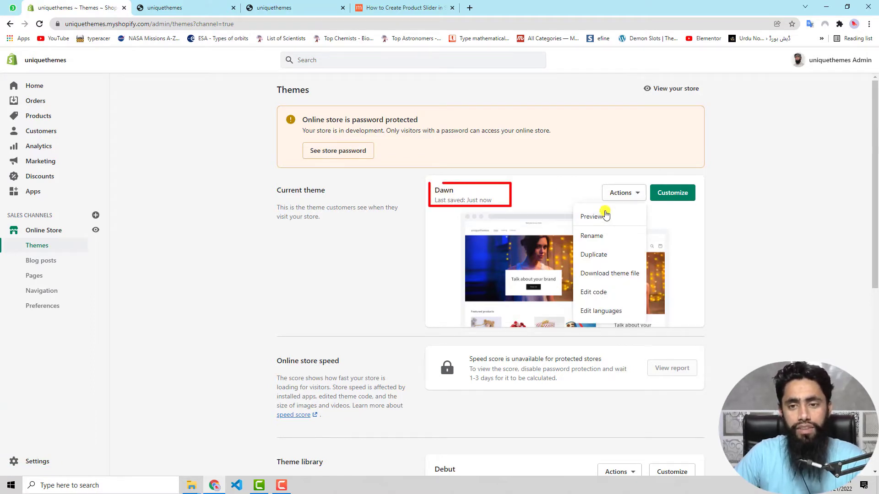
pyautogui.click(597, 291)
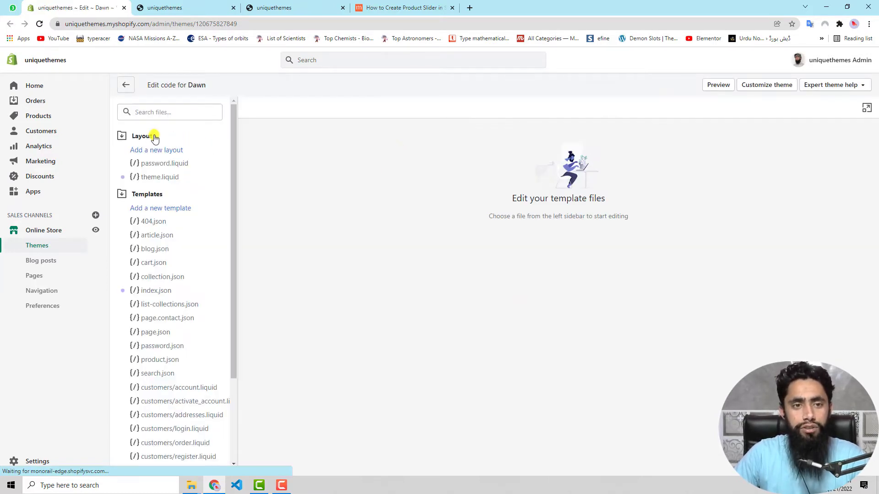
# - Collapse the Layout and Templates folders and expand the Sections folder
pyautogui.click(143, 137)
pyautogui.click(137, 151)
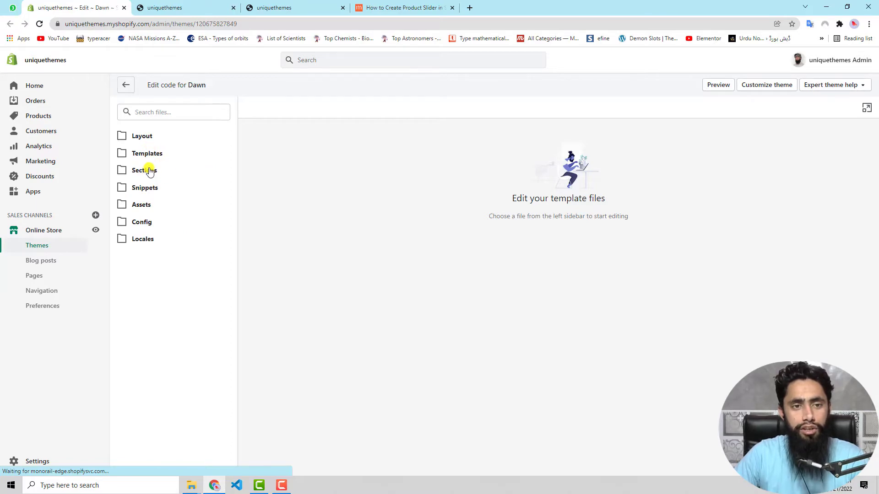
pyautogui.click(150, 172)
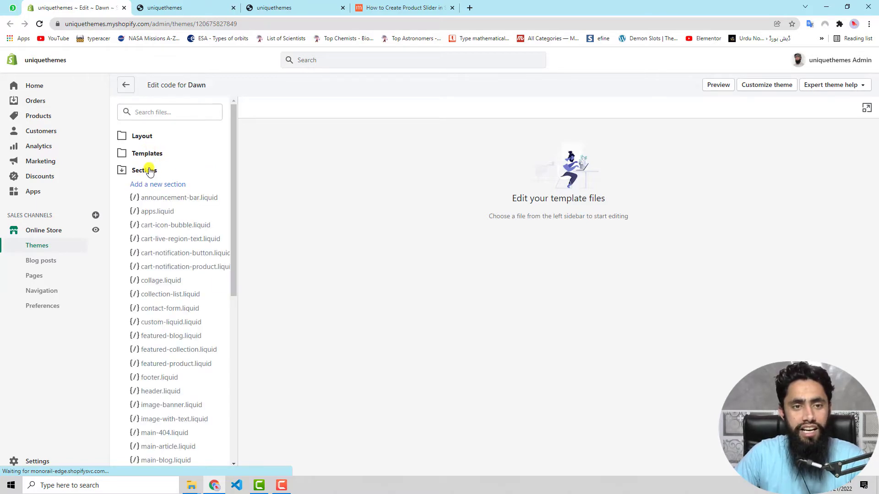
# - Copy the section name product-slider from step 2 of the product slider article
pyautogui.click(392, 8)
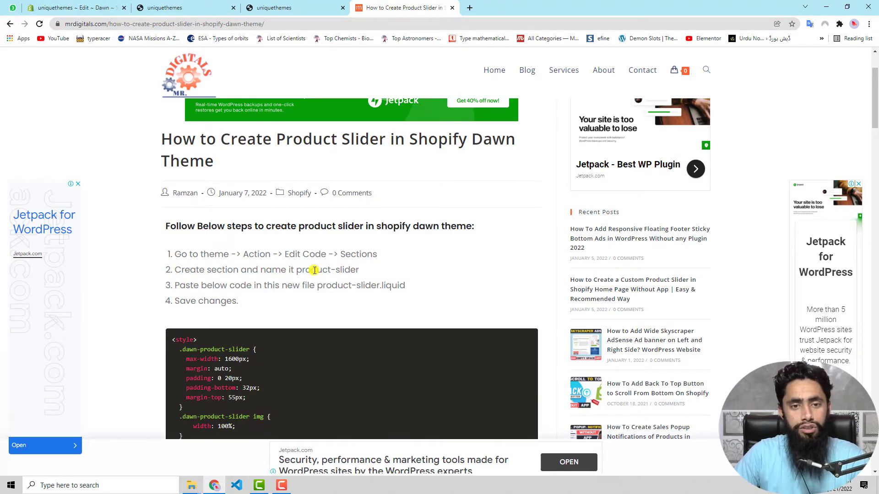
pyautogui.moveTo(296, 270); pyautogui.dragTo(401, 270)
pyautogui.hotkey('ctrl', 'c')
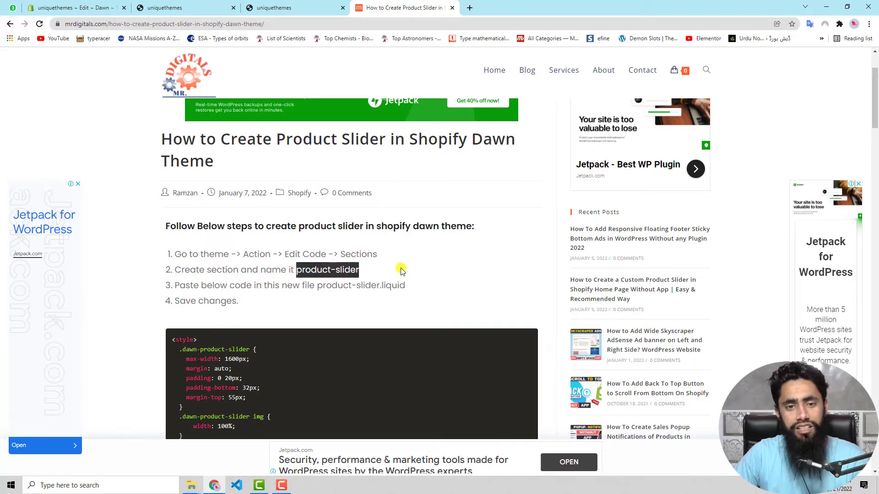
# - Create a new section named product-slider in the Dawn theme's code
pyautogui.click(87, 8)
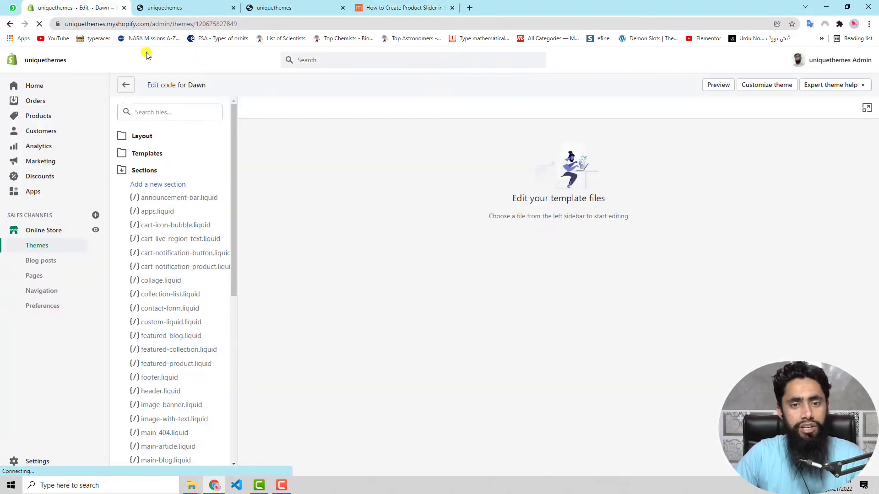
pyautogui.click(168, 185)
pyautogui.click(430, 135)
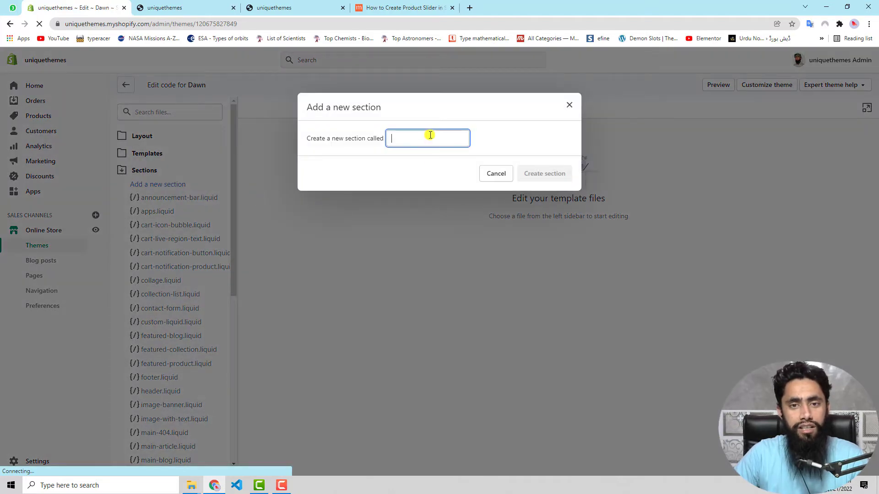
pyautogui.hotkey('ctrl', 'v')
pyautogui.click(541, 174)
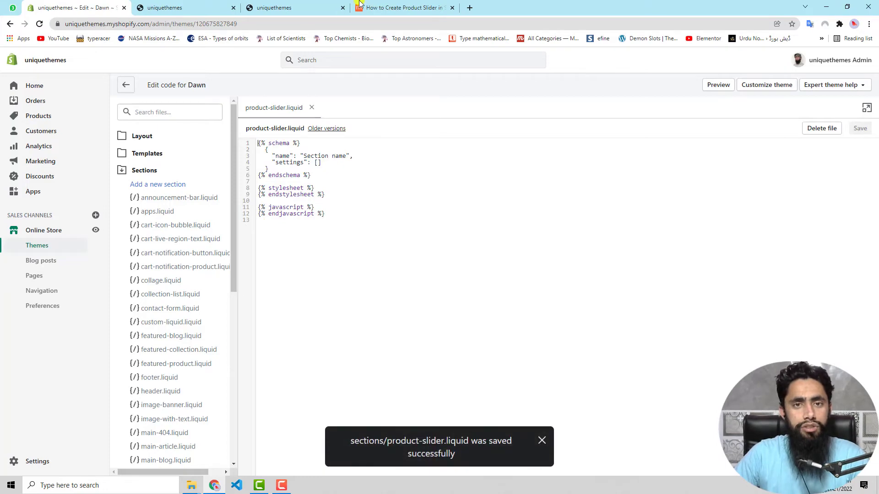
# - Review the article's steps, reload the storefront preview and inspect the home page below the featured products
pyautogui.click(381, 9)
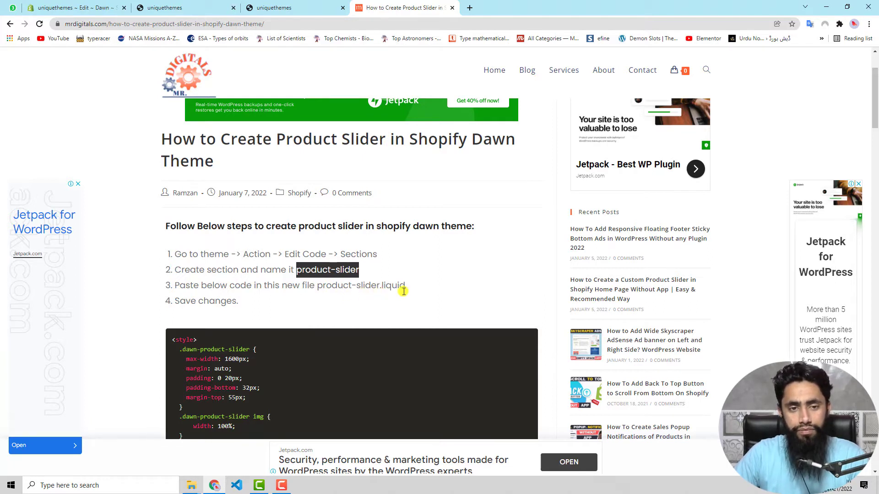
pyautogui.click(190, 8)
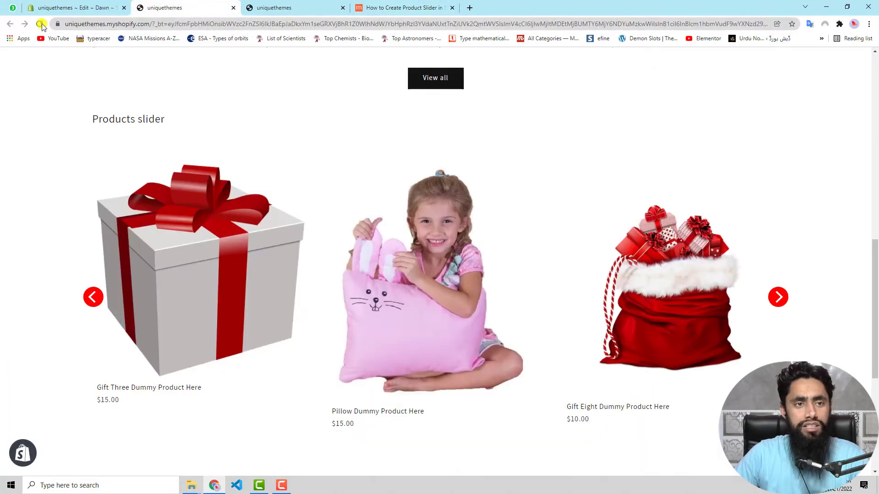
pyautogui.click(40, 24)
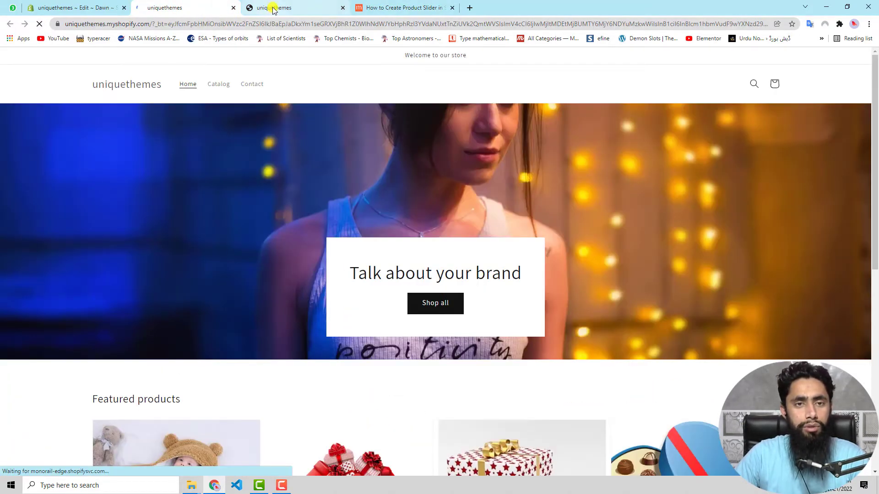
pyautogui.scroll(-6, 357, 257)
pyautogui.scroll(-3, 356, 259)
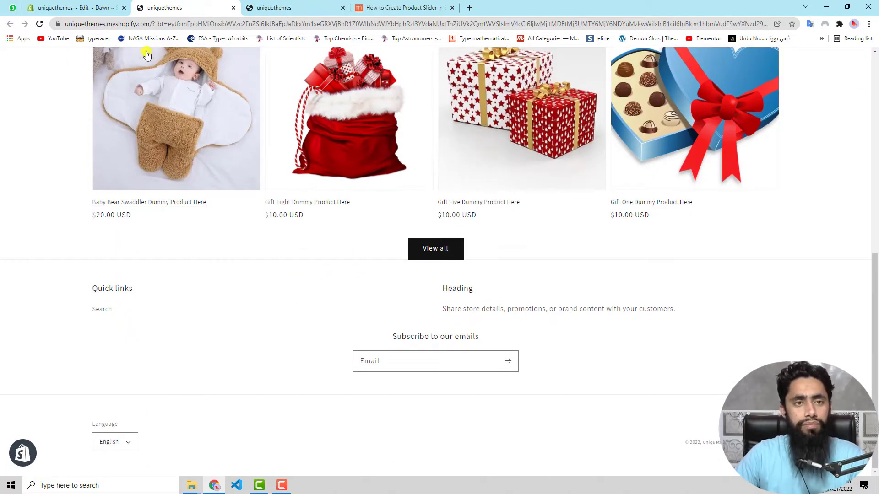
# - Close the duplicate storefront browser tab and return to the Dawn theme's code editor
pyautogui.click(98, 9)
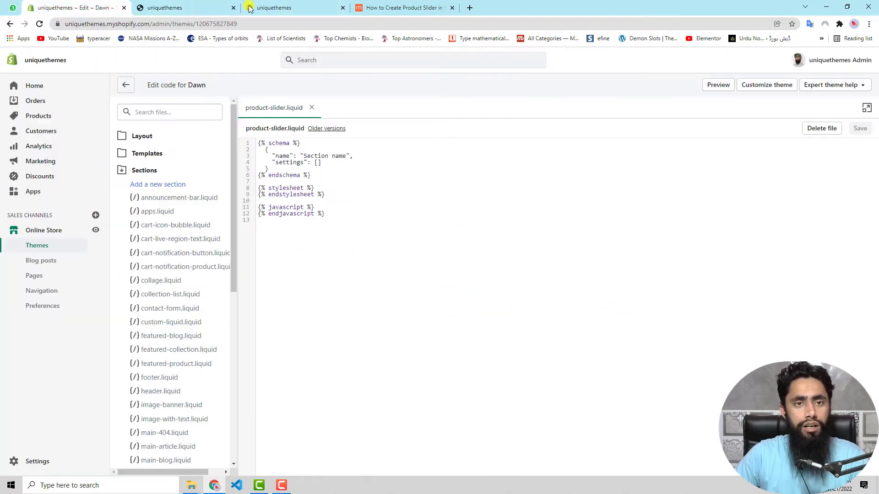
pyautogui.click(276, 10)
pyautogui.hotkey('ctrl', 'w')
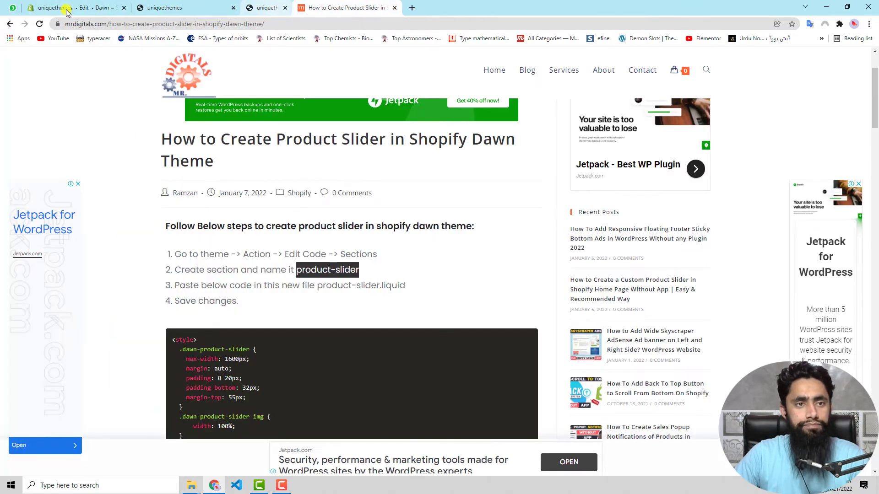
pyautogui.click(69, 9)
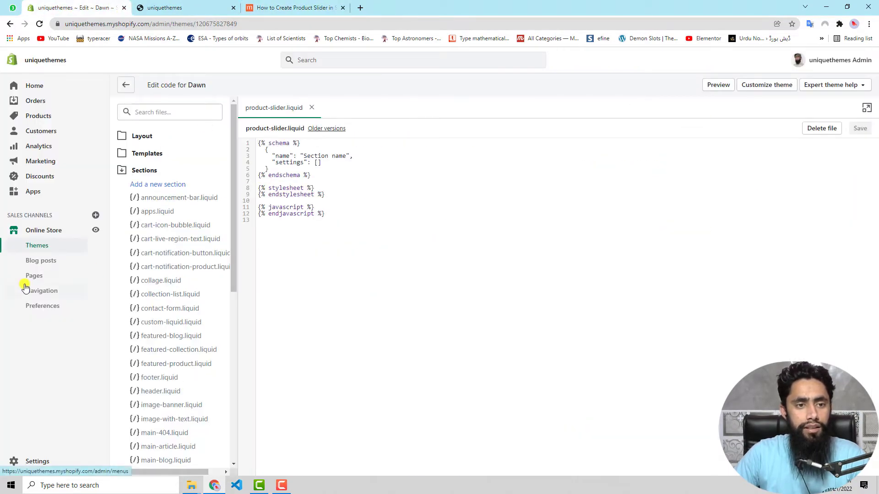
# - Open the Themes page in a new browser tab and start customizing the Dawn theme
pyautogui.keyDown('ctrl'); pyautogui.click(29, 247); pyautogui.keyUp('ctrl')
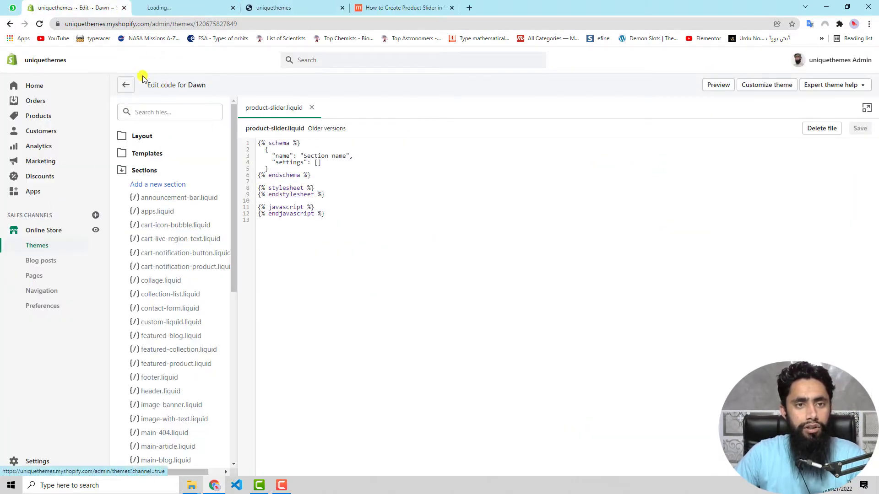
pyautogui.click(157, 8)
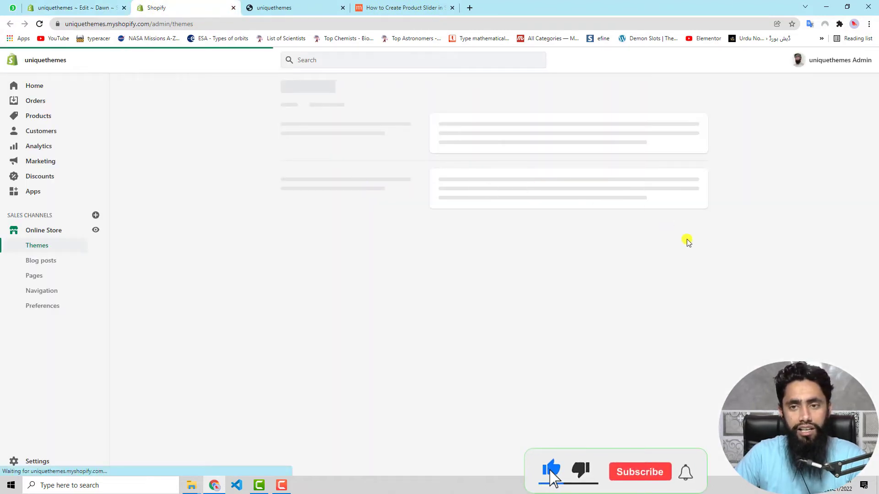
pyautogui.click(673, 193)
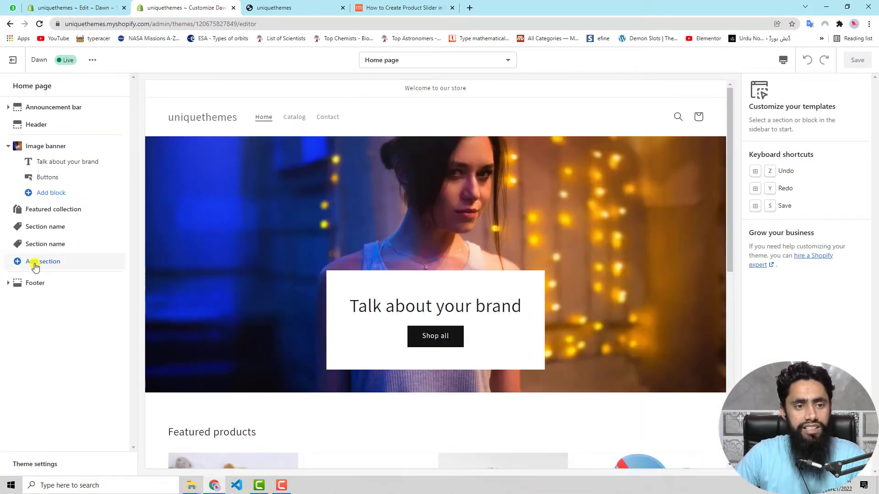
# - Browse the list of theme sections available to add to the home page
pyautogui.click(38, 263)
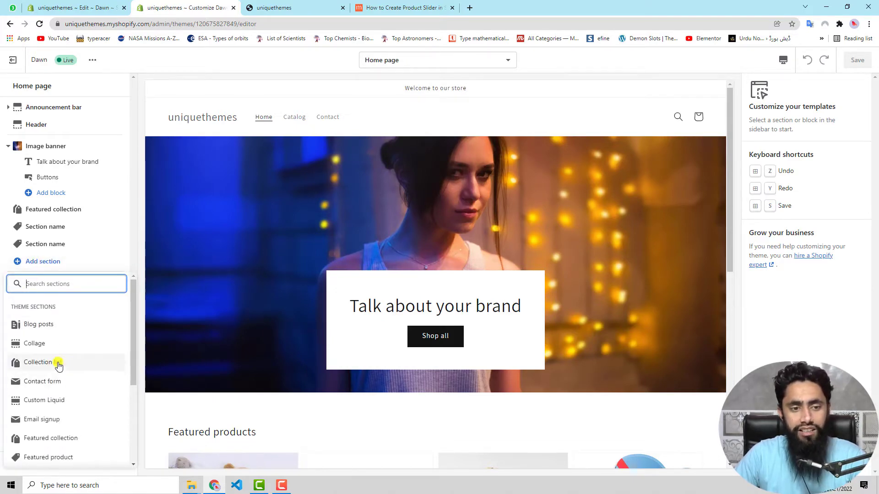
pyautogui.scroll(-3, 54, 366)
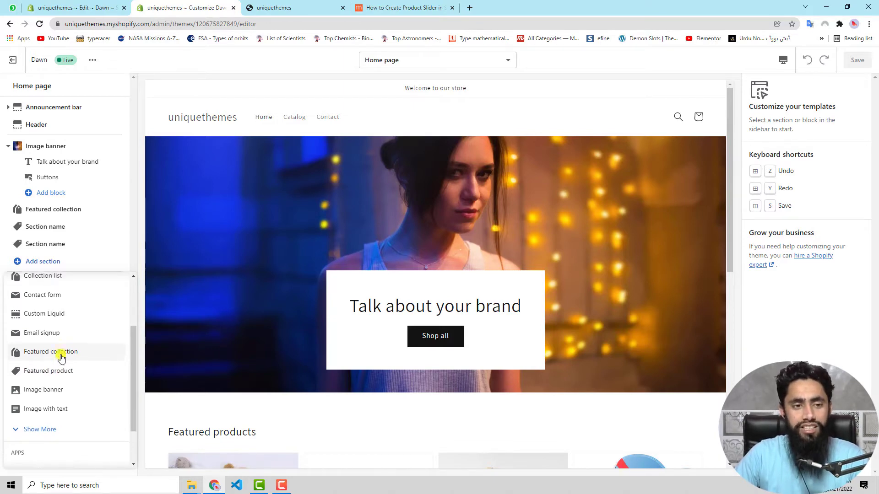
pyautogui.scroll(3, 59, 357)
pyautogui.scroll(-3, 49, 353)
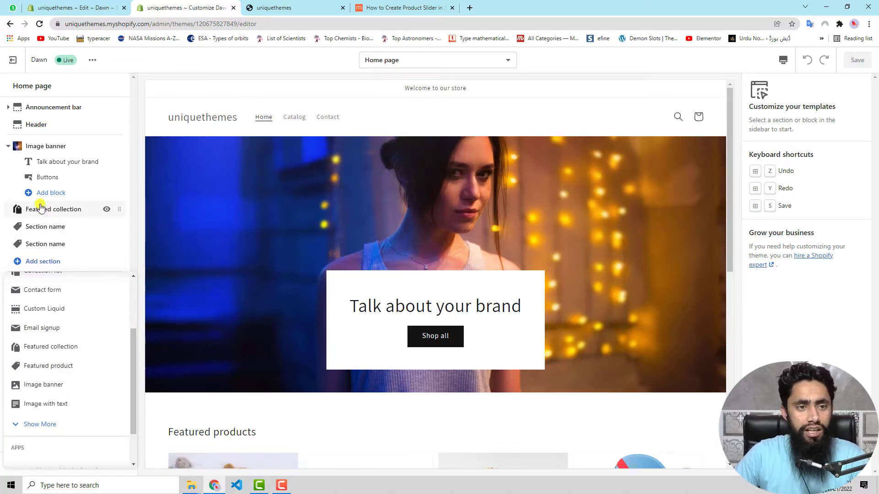
# - Collapse the image banner's blocks and inspect the settings of the two placeholder sections named "Section name" on the home page
pyautogui.click(9, 146)
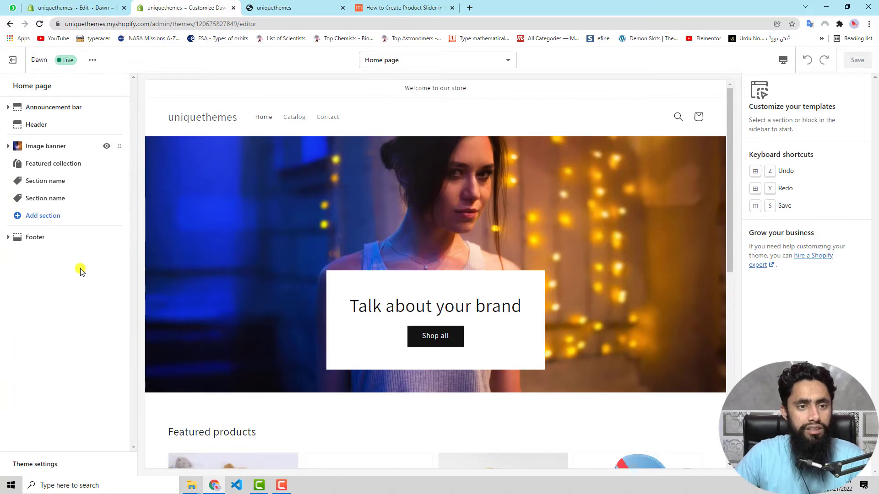
pyautogui.click(45, 181)
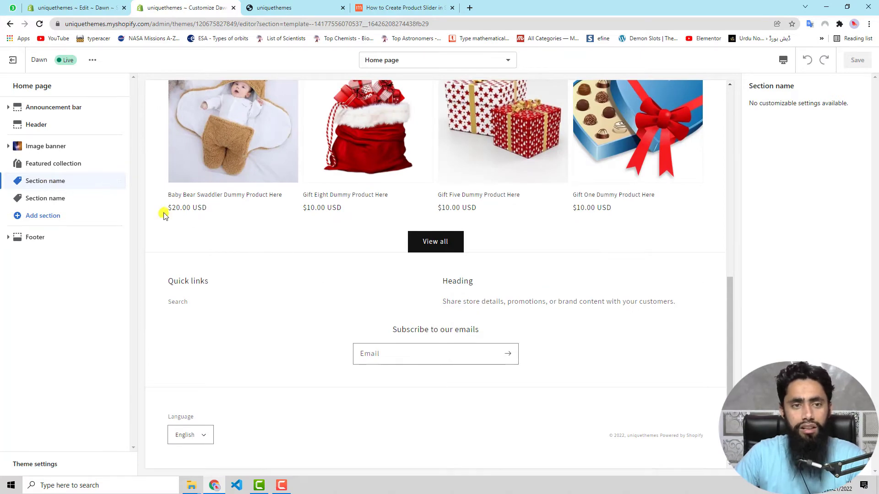
pyautogui.click(35, 200)
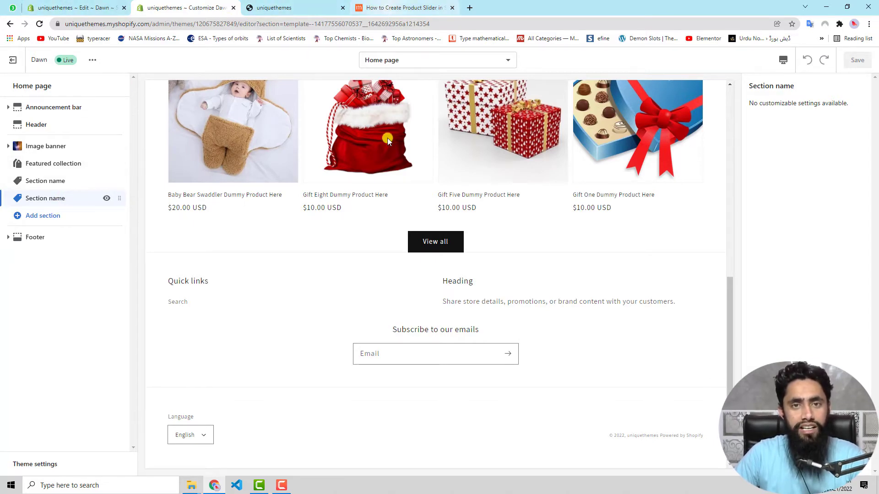
# - Switch to the product slider article and review the instruction for product-slider.liquid and the code below it
pyautogui.click(387, 7)
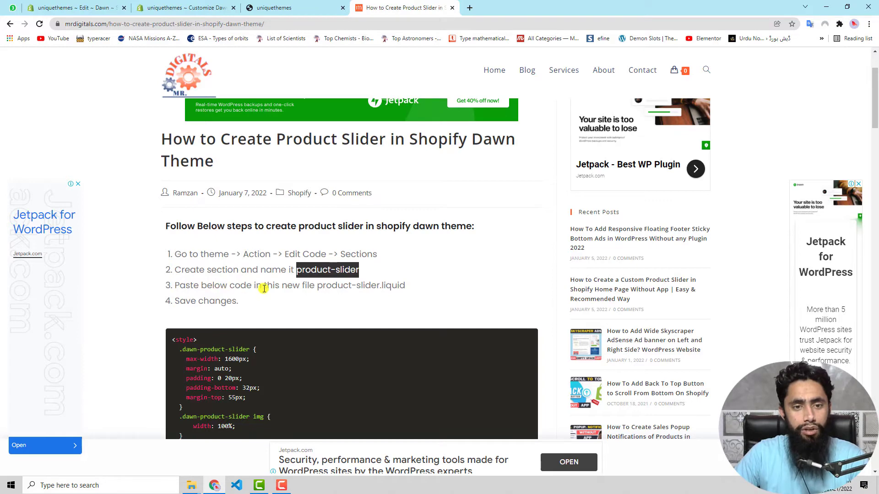
pyautogui.moveTo(286, 287); pyautogui.dragTo(369, 287)
pyautogui.click(388, 287)
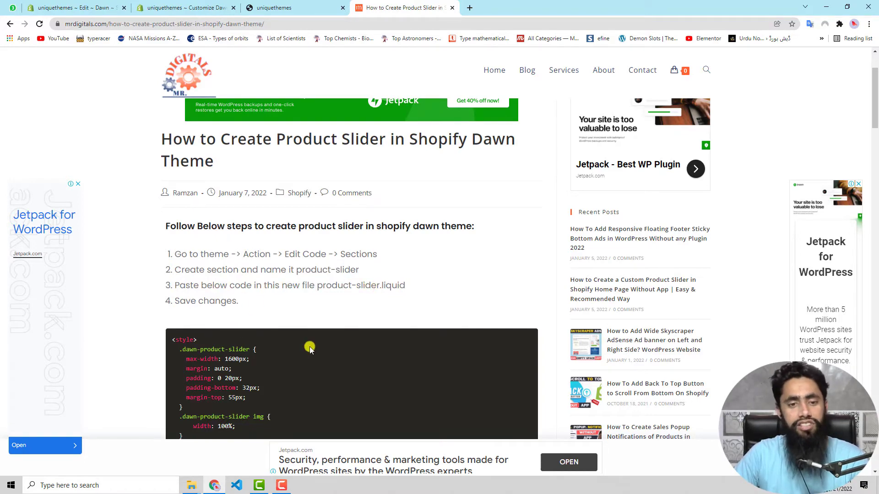
pyautogui.scroll(-7, 307, 345)
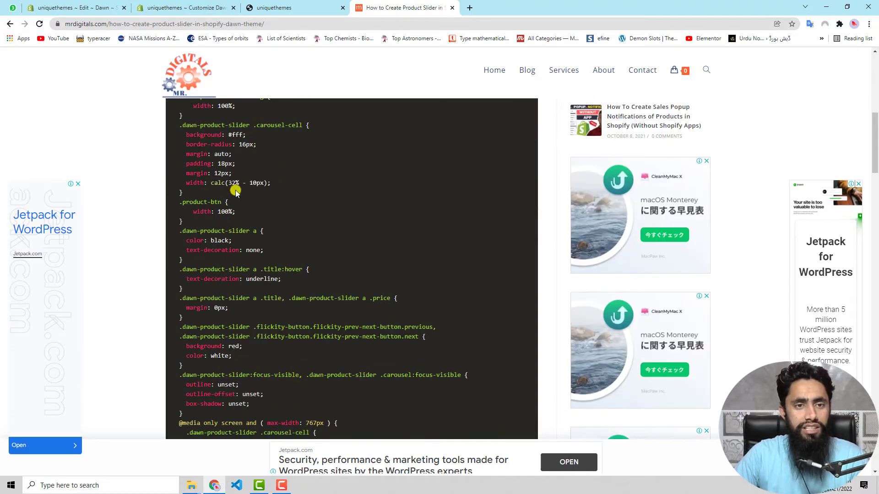
pyautogui.scroll(3, 235, 192)
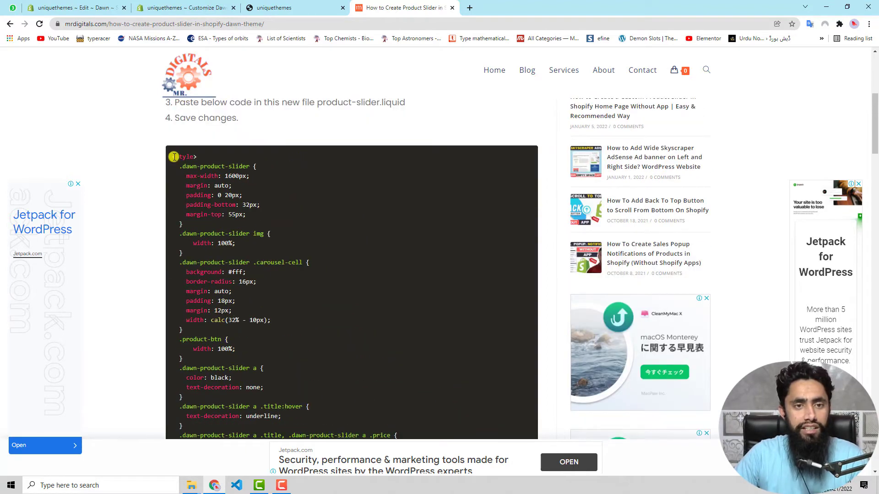
# - Copy the article's complete product slider code, from the opening style tag through the endschema tag
pyautogui.moveTo(181, 179); pyautogui.dragTo(173, 157)
pyautogui.moveTo(203, 223)
pyautogui.mouseDown()
pyautogui.moveTo(247, 317)
pyautogui.moveTo(232, 222)
pyautogui.moveTo(216, 224)
pyautogui.mouseUp()
pyautogui.scroll(-5, 245, 314)
pyautogui.scroll(-10, 245, 314)
pyautogui.scroll(-10, 249, 314)
pyautogui.scroll(-12, 247, 311)
pyautogui.rightClick(223, 229)
pyautogui.click(232, 234)
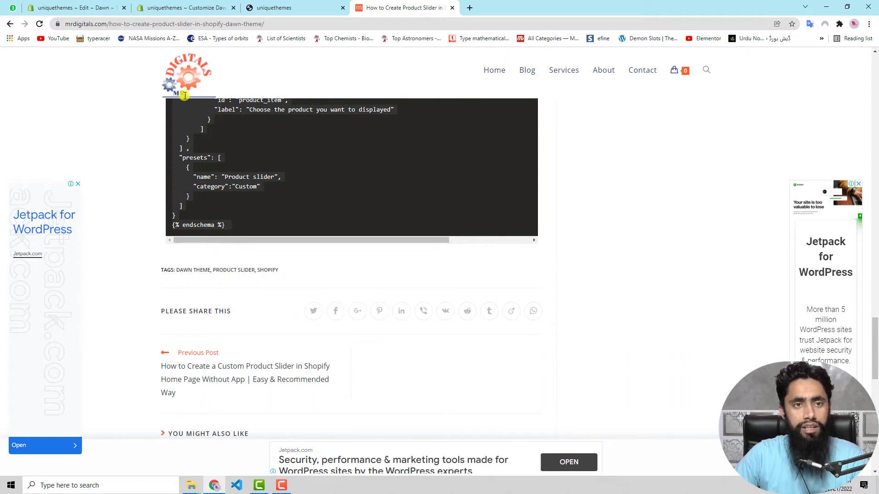
# - Replace all default code in the Dawn theme's product-slider.liquid with the copied slider code and save the file
pyautogui.click(94, 8)
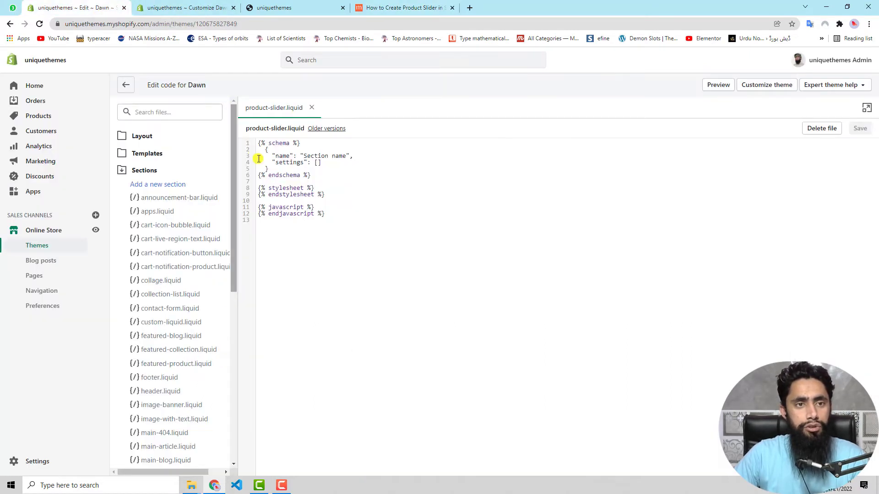
pyautogui.click(370, 214)
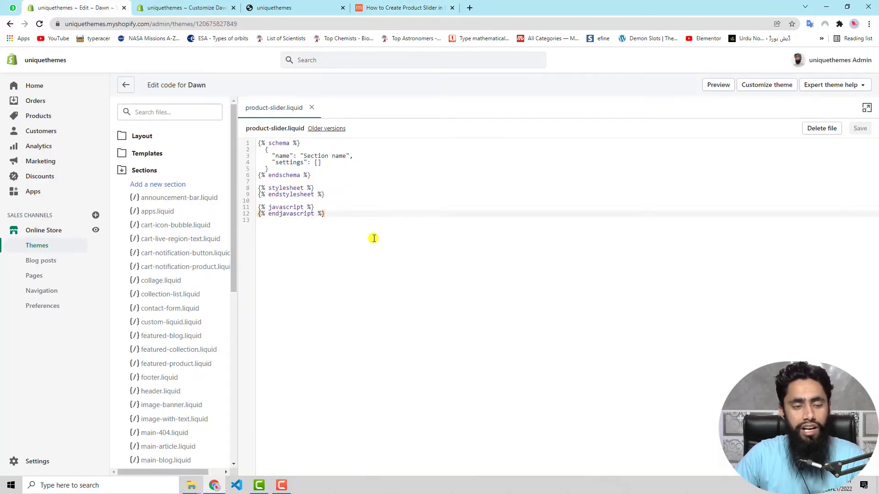
pyautogui.hotkey('ctrl', 'a')
pyautogui.press('BackSpace')
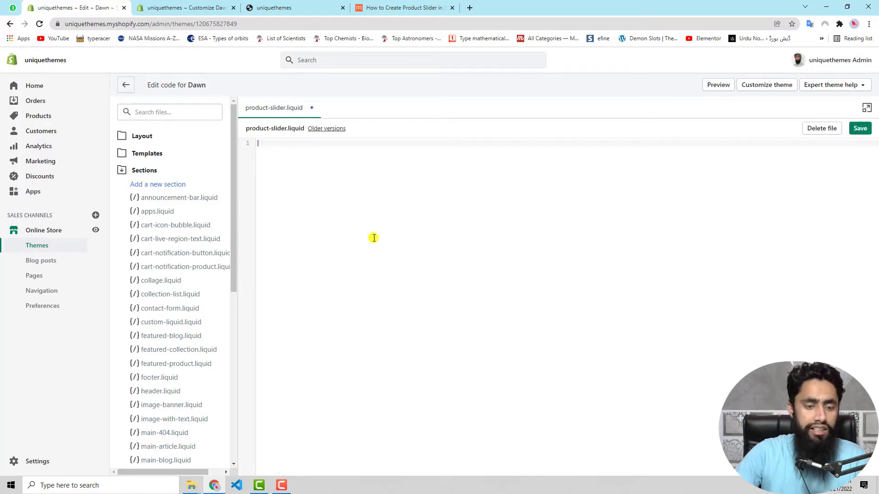
pyautogui.hotkey('ctrl', 'v')
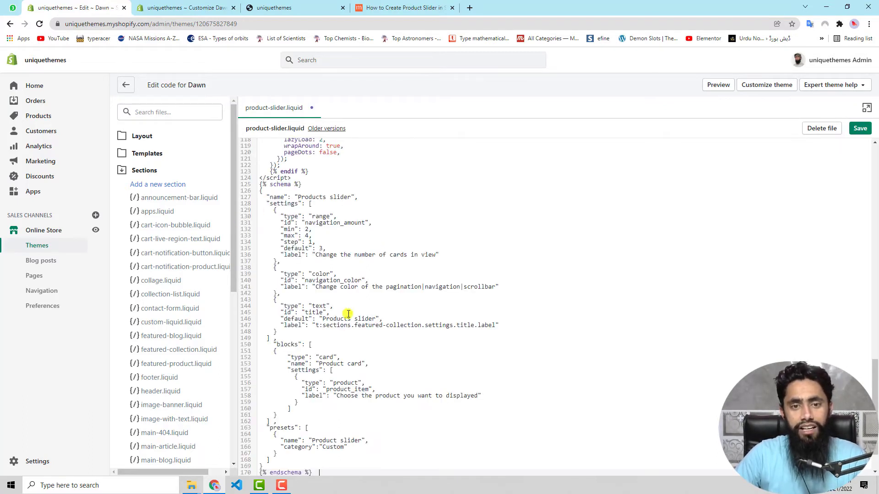
pyautogui.click(861, 129)
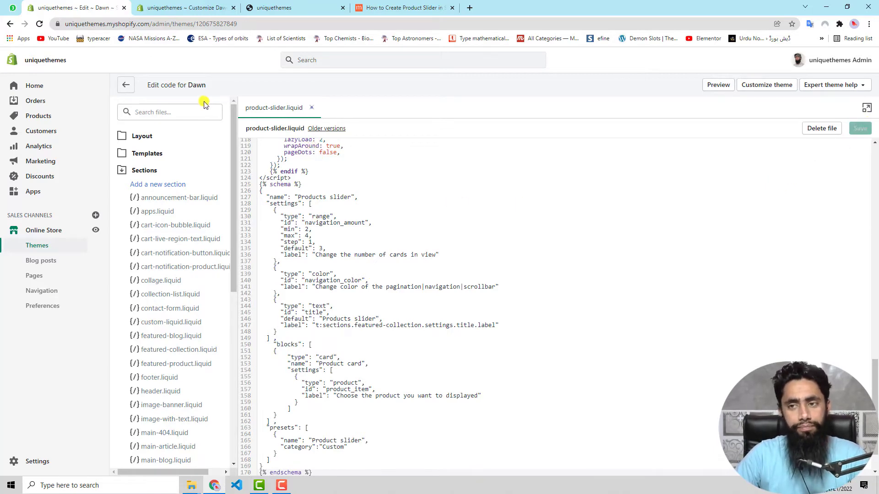
# - Reload the storefront preview and advance the Products slider below the featured products twice to check its navigation
pyautogui.click(269, 8)
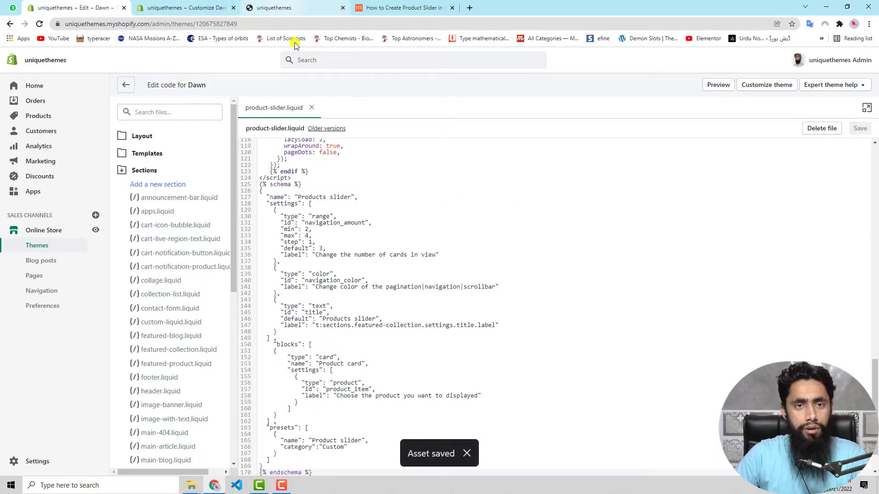
pyautogui.click(40, 24)
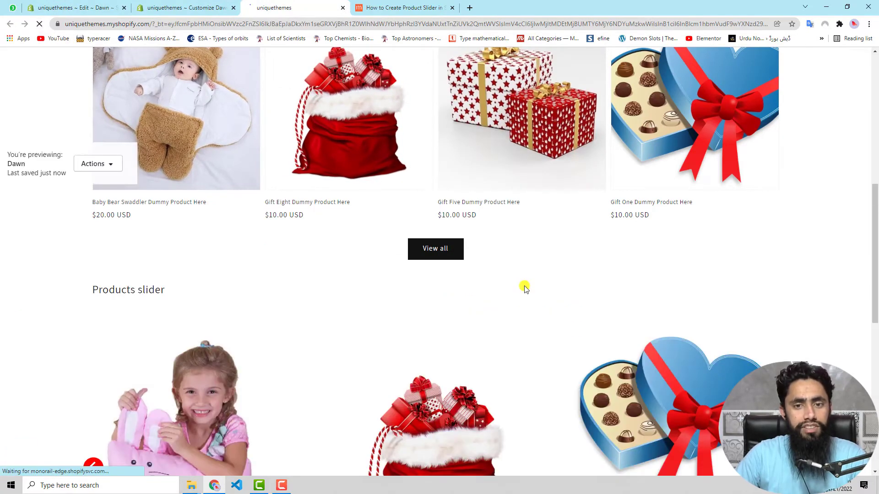
pyautogui.scroll(-3, 480, 300)
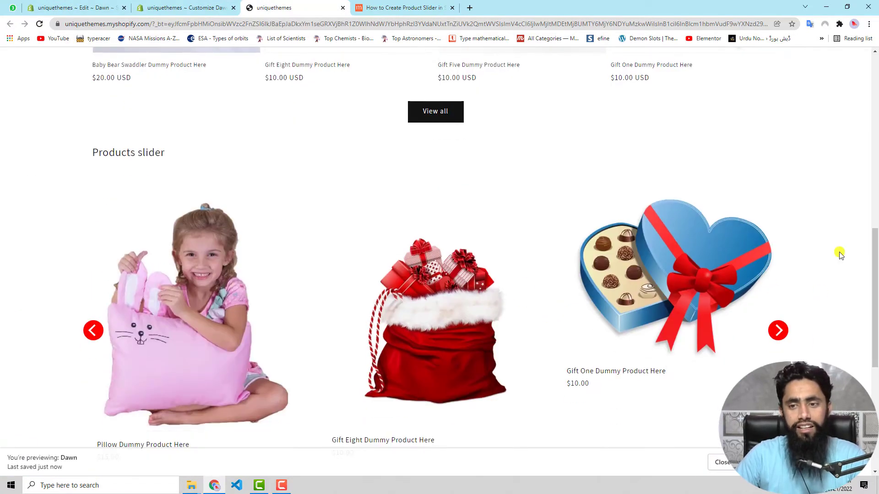
pyautogui.click(778, 330)
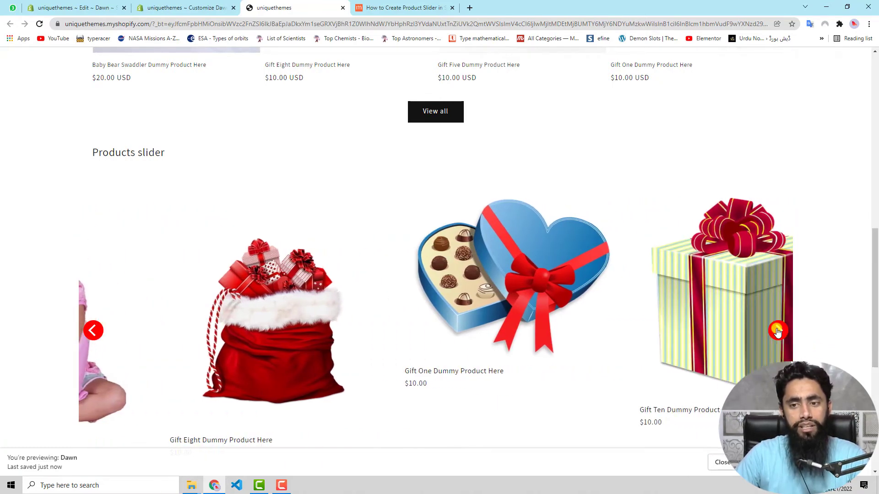
pyautogui.click(778, 330)
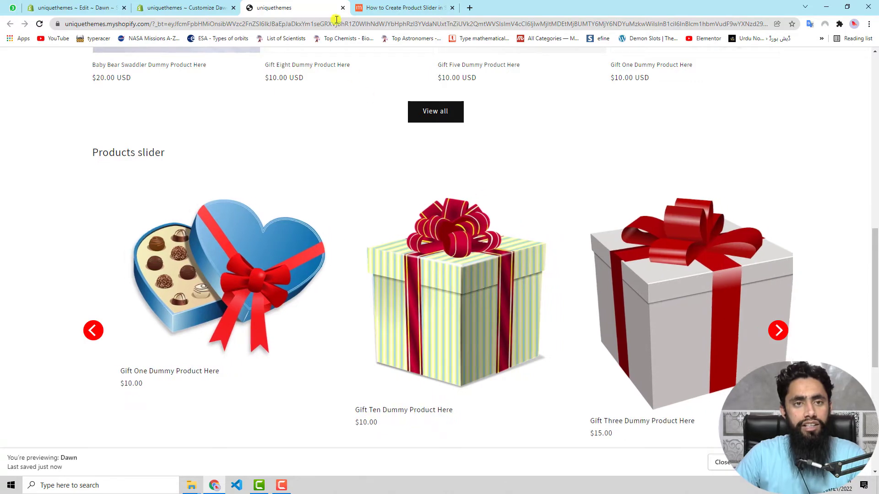
# - Reload the theme customizer, remove both existing Products slider sections from the home page and save, checking the storefront preview
pyautogui.click(193, 13)
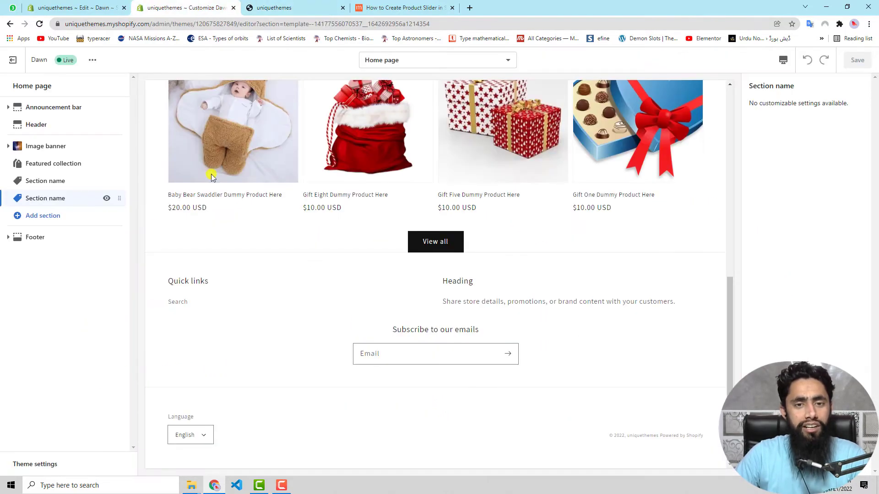
pyautogui.click(39, 23)
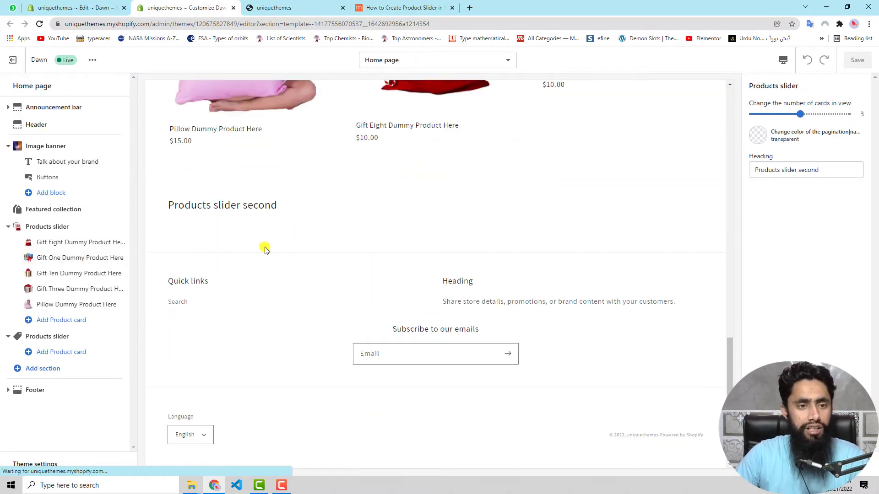
pyautogui.click(11, 227)
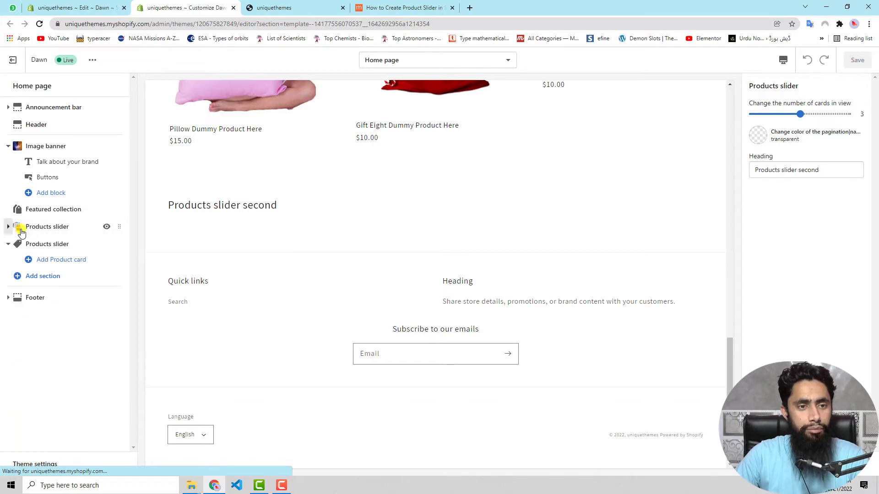
pyautogui.click(54, 227)
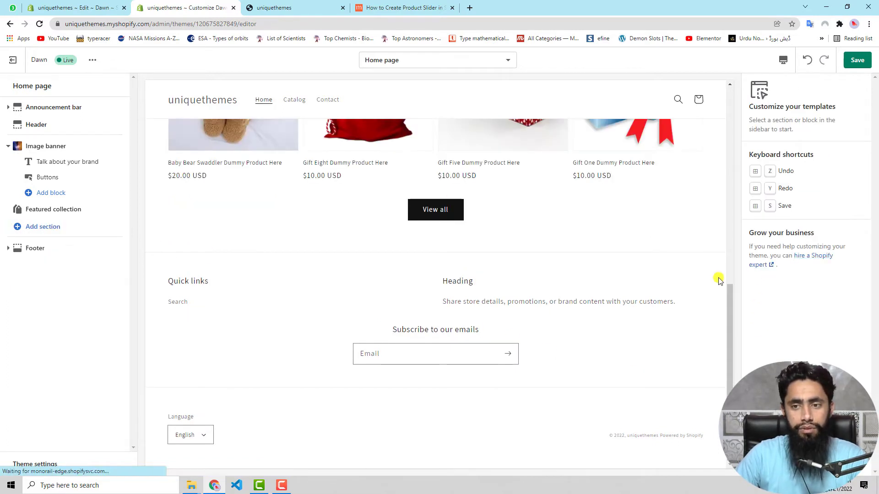
pyautogui.click(38, 228)
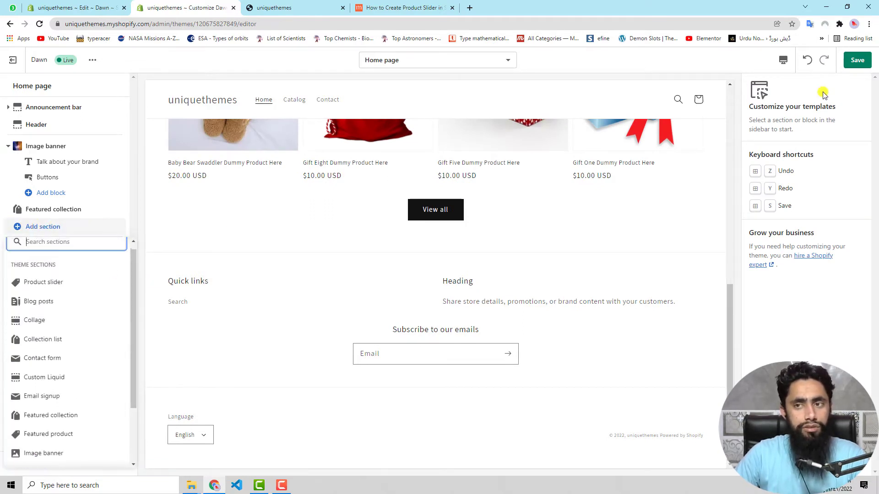
pyautogui.click(866, 58)
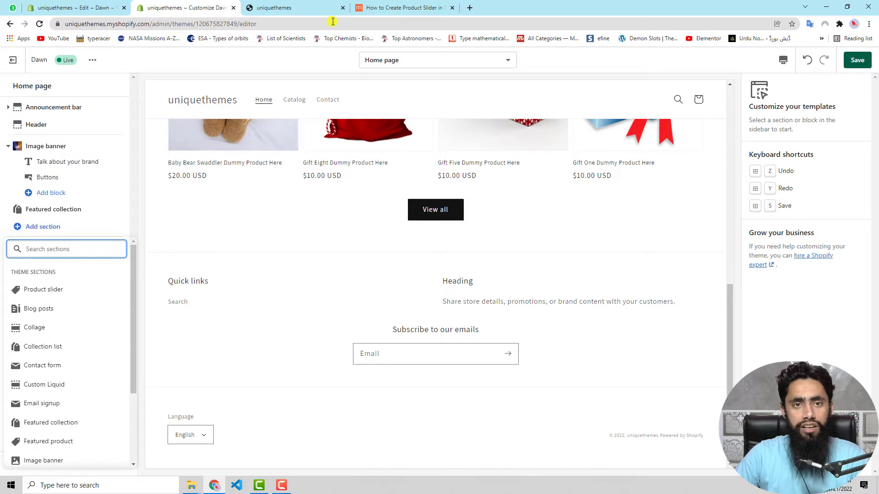
pyautogui.click(311, 12)
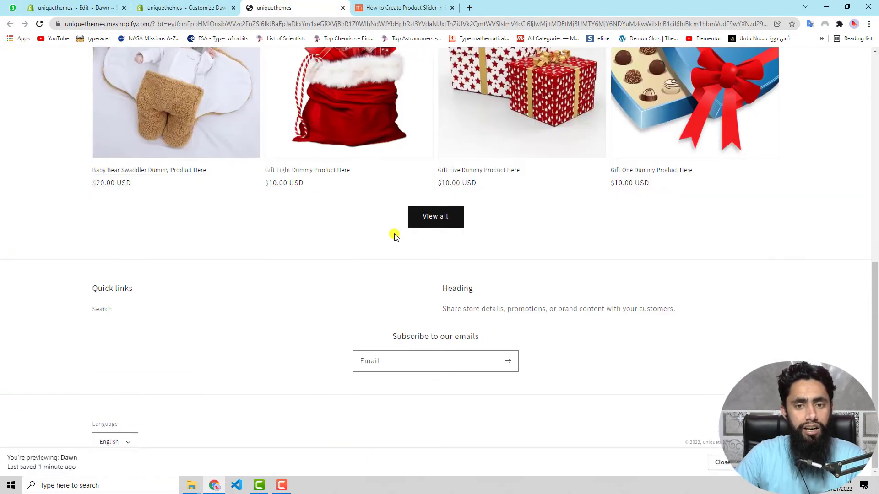
# - Return to the theme customizer and add a Product slider section below the featured collection on the home page
pyautogui.click(166, 8)
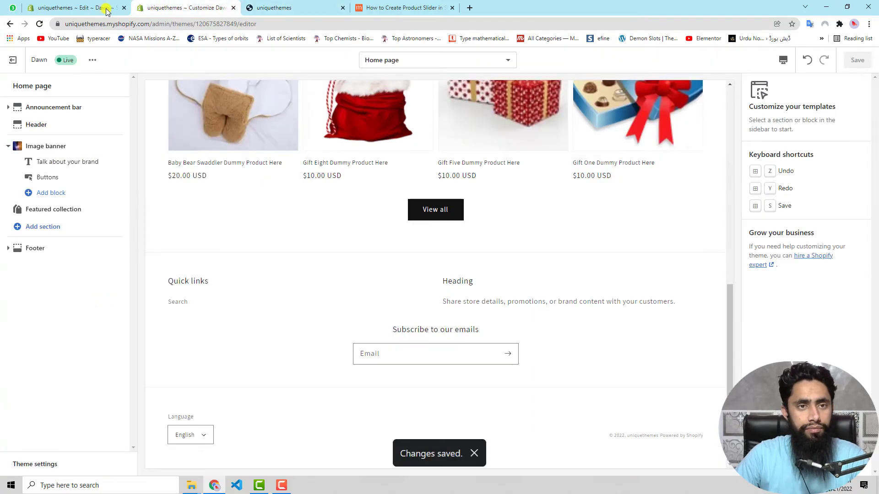
pyautogui.click(41, 228)
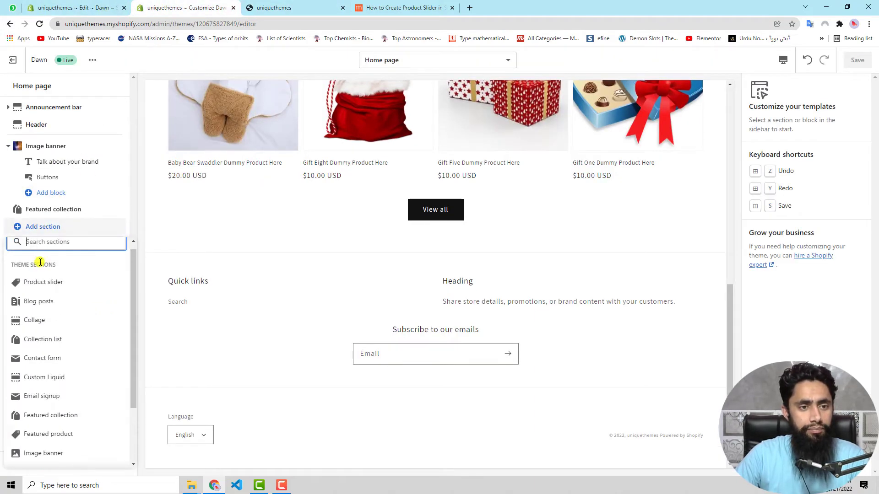
pyautogui.click(51, 293)
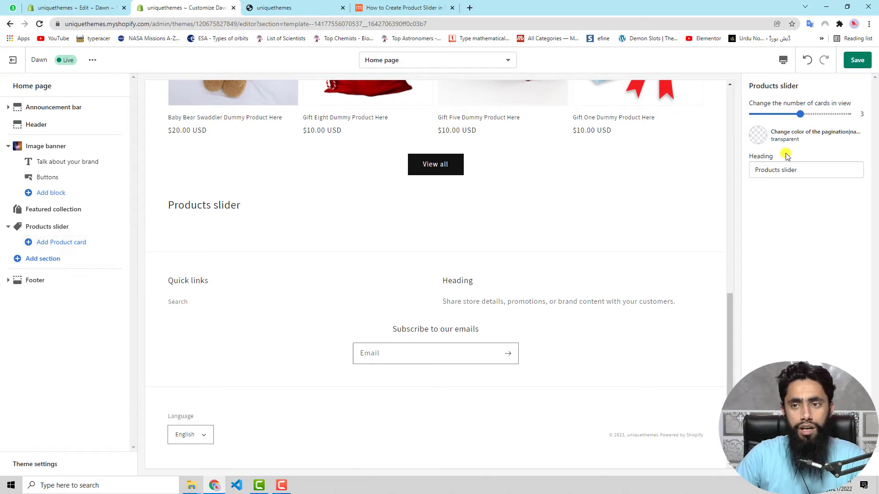
# - Examine the Products slider section's Heading setting and the matching heading in the page preview
pyautogui.moveTo(806, 171); pyautogui.dragTo(785, 172)
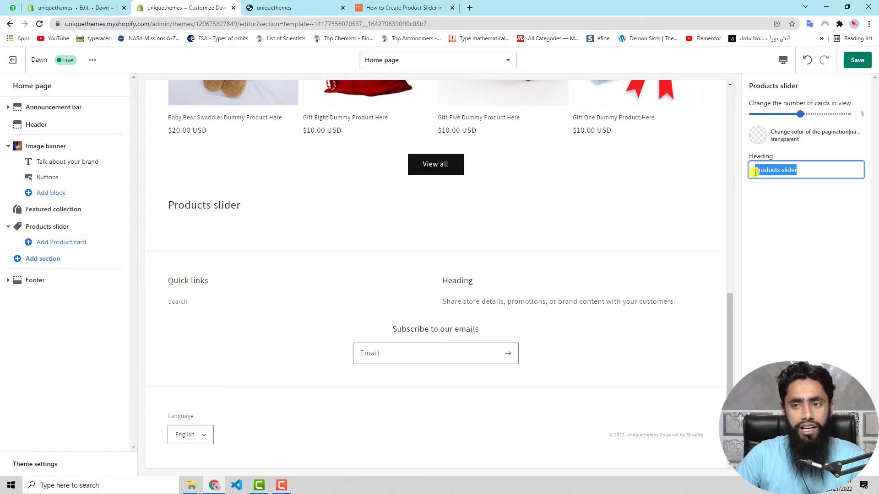
pyautogui.click(811, 173)
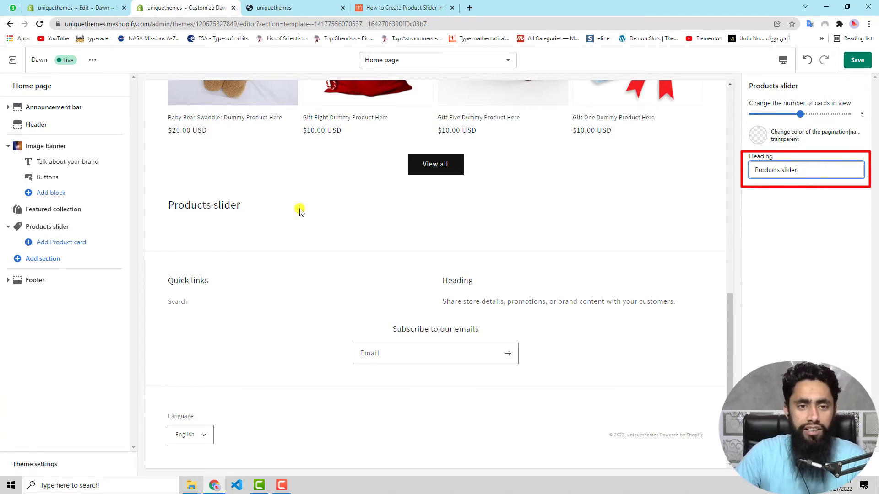
pyautogui.moveTo(170, 203); pyautogui.dragTo(269, 204)
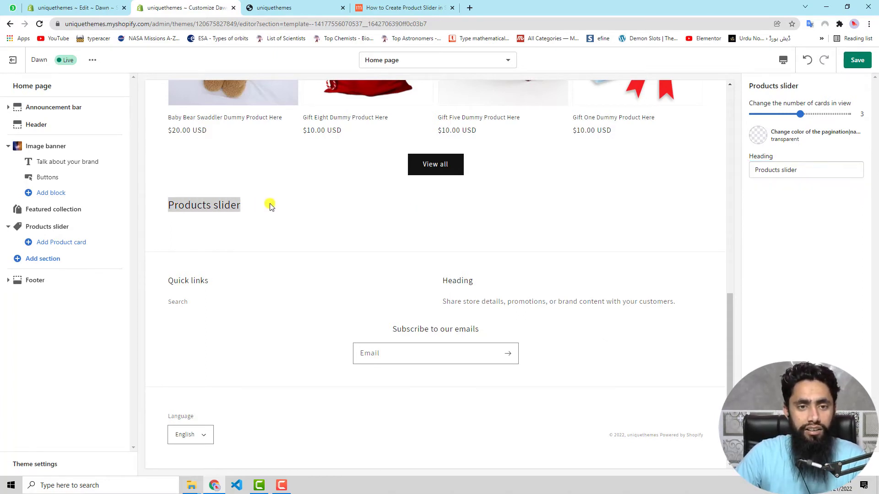
pyautogui.click(220, 215)
# - Add a product card to the Products slider section and assign the product "Baby Bear Swaddler Dummy Product Here" to it
pyautogui.click(68, 242)
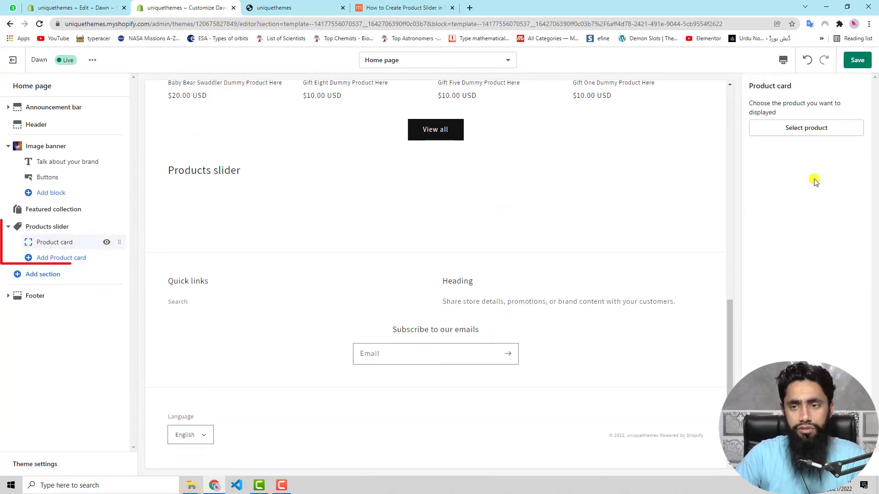
pyautogui.click(808, 129)
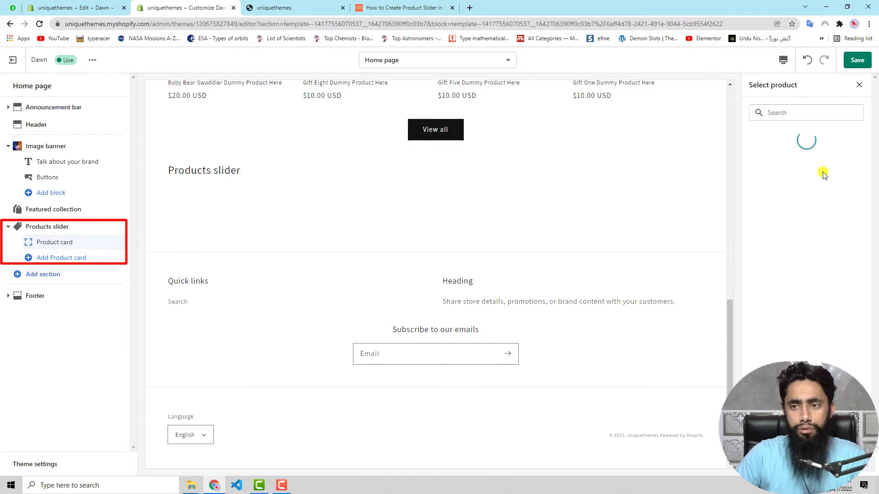
pyautogui.click(800, 164)
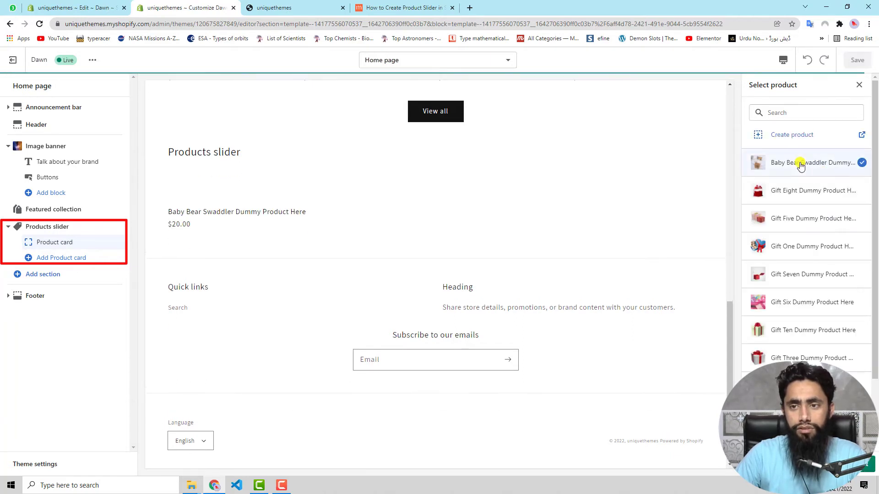
pyautogui.click(868, 464)
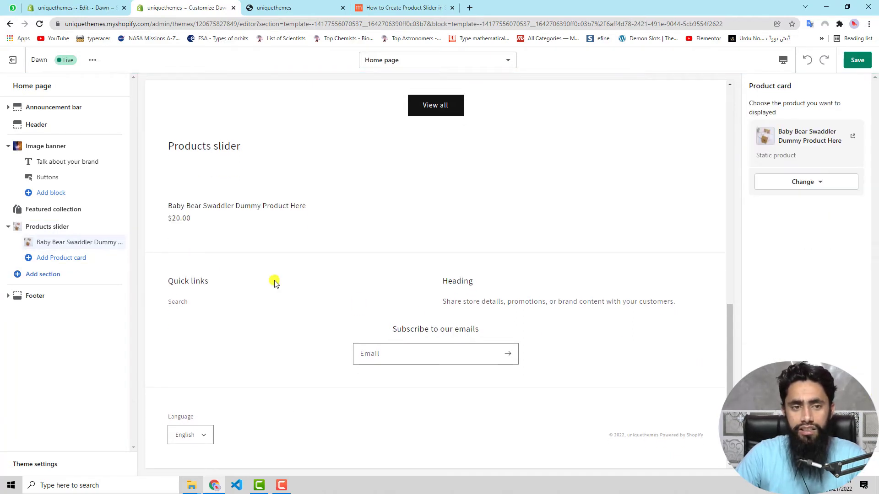
# - Add two more product cards to the Products slider, assigning "Gift Ten Dummy Product Here" and "Second Gift Dummy Product Here"
pyautogui.click(52, 257)
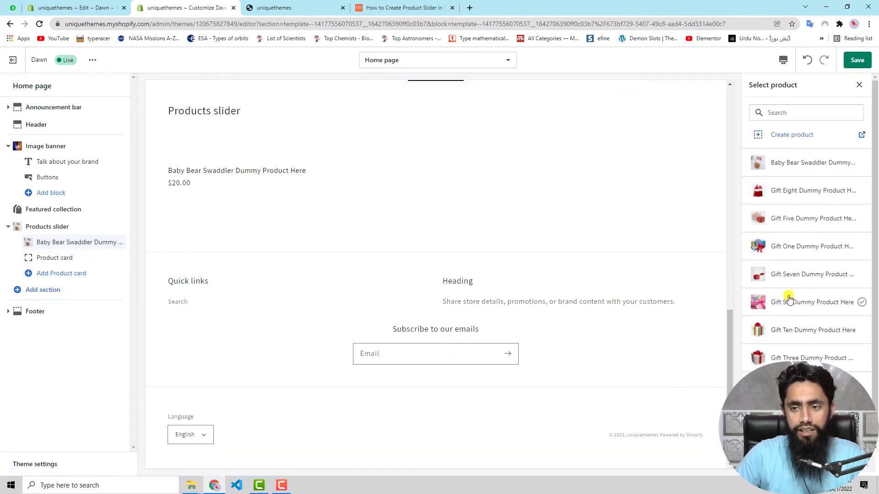
pyautogui.click(813, 330)
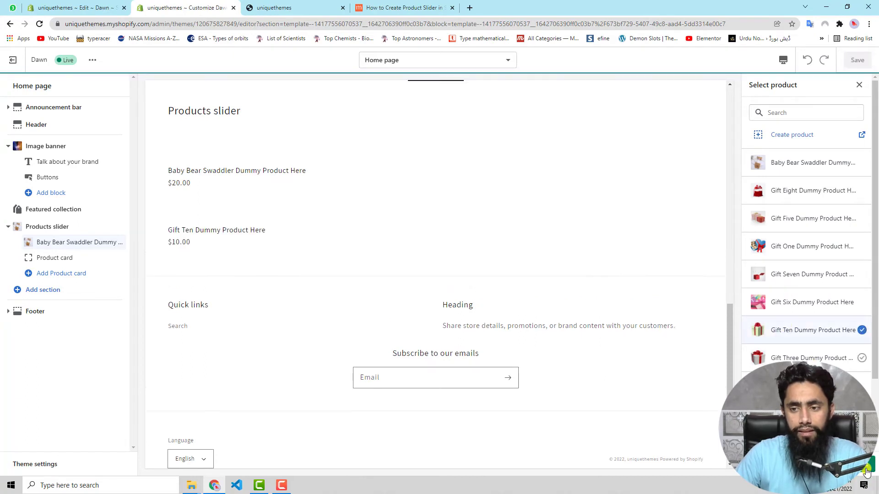
pyautogui.click(81, 277)
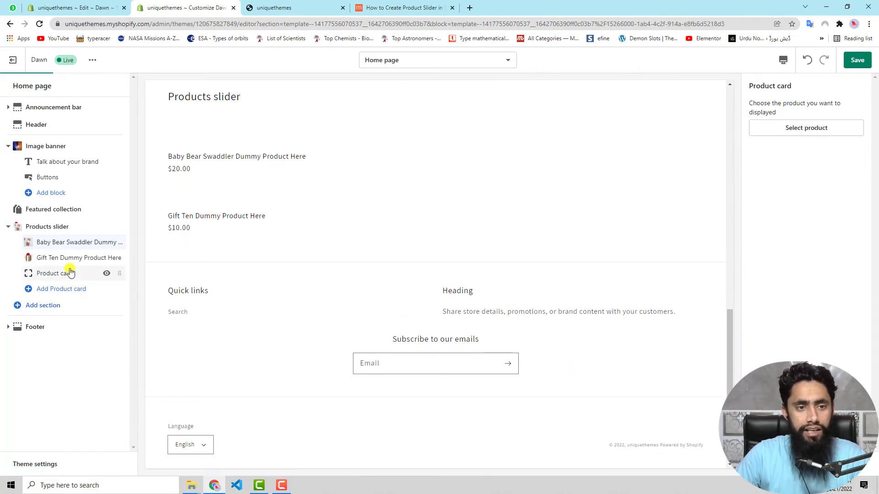
pyautogui.click(804, 124)
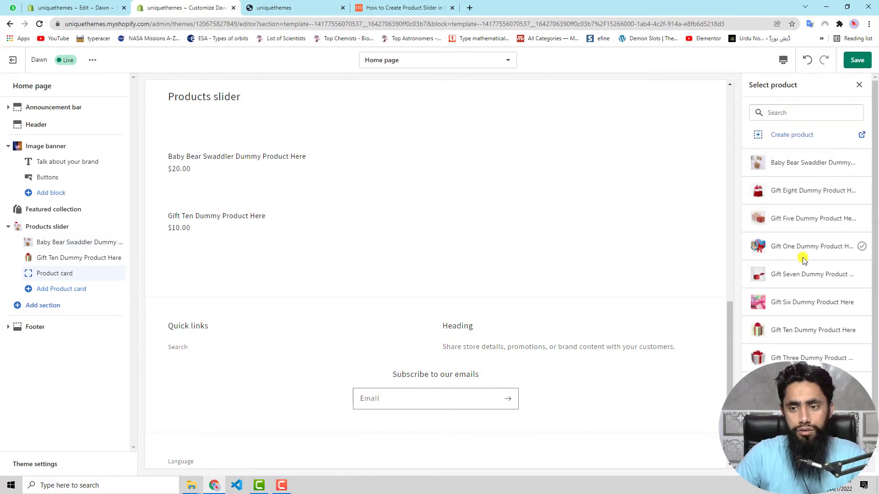
pyautogui.scroll(-1, 804, 270)
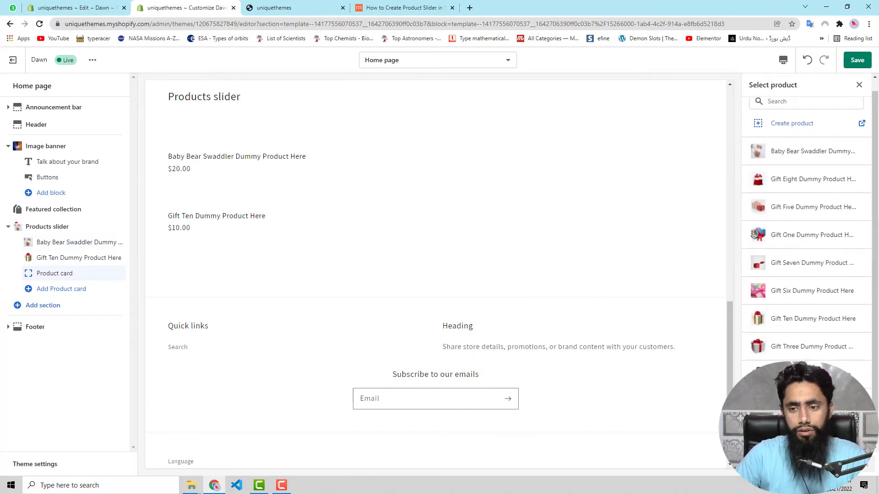
pyautogui.click(805, 403)
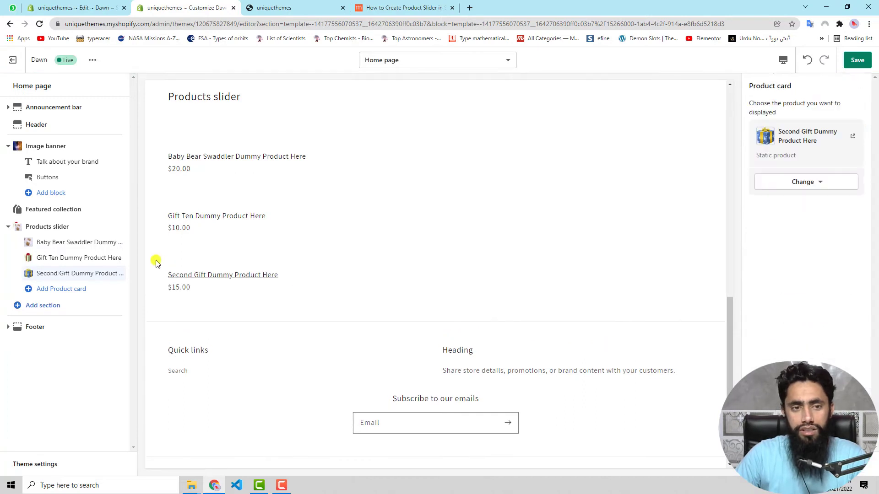
# - Add product cards for "T Shirt Dummy Product Here" and "Gift One Dummy Product Here" to the Products slider and save the theme
pyautogui.click(72, 289)
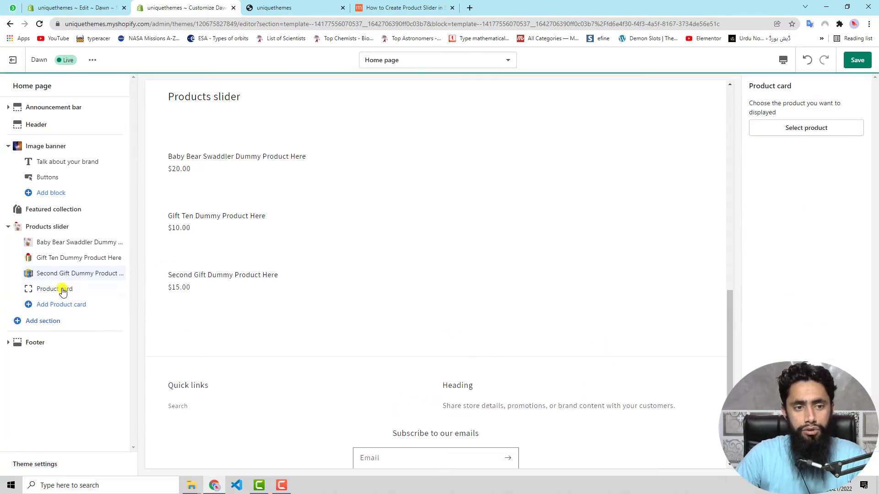
pyautogui.click(809, 127)
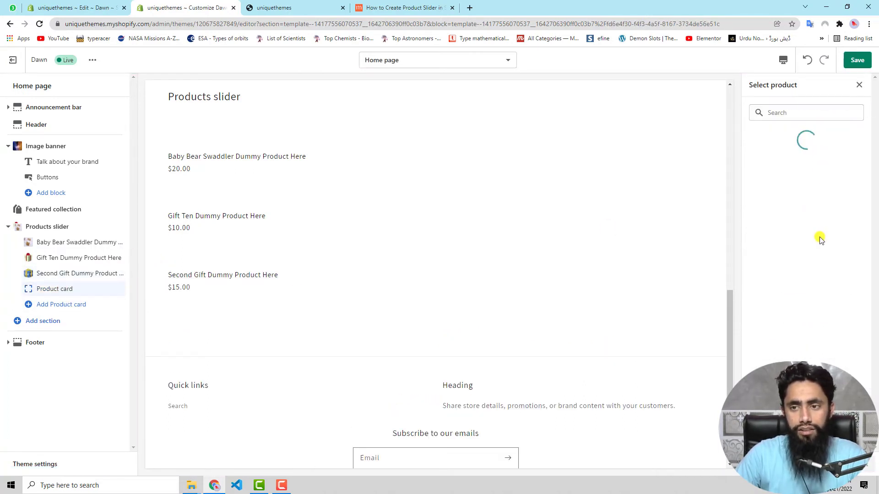
pyautogui.scroll(-1, 805, 302)
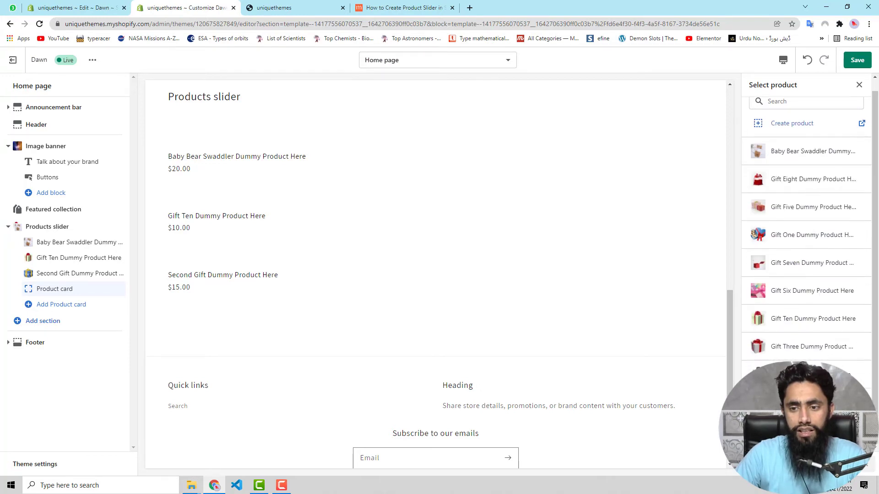
pyautogui.click(806, 430)
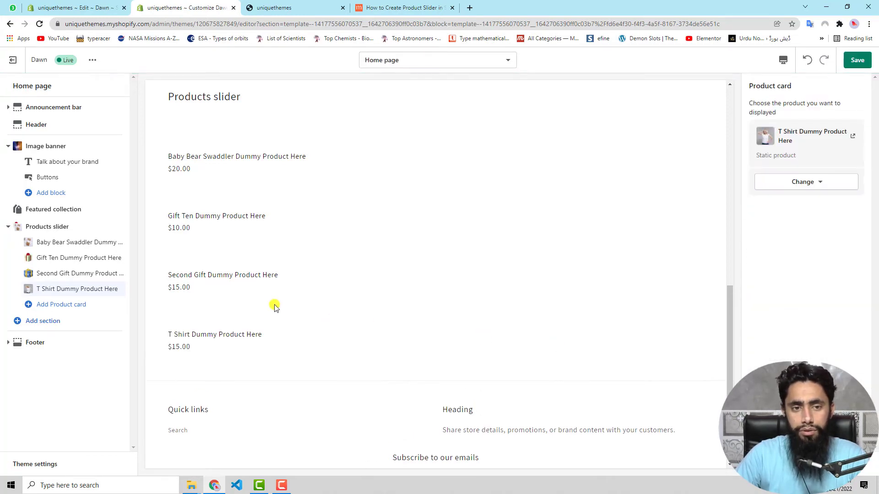
pyautogui.click(63, 305)
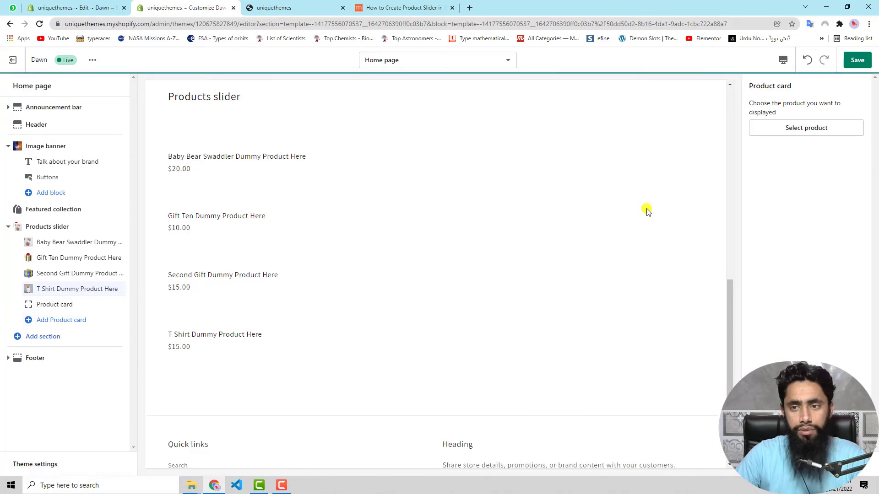
pyautogui.click(807, 128)
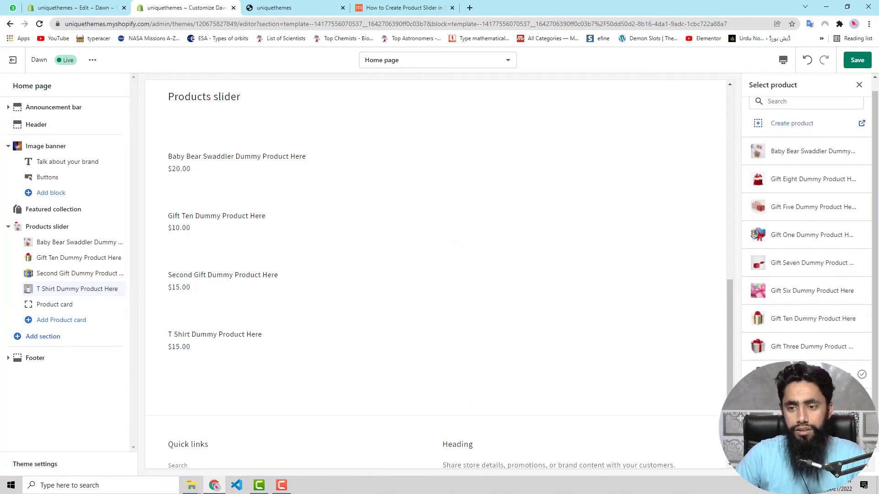
pyautogui.click(782, 235)
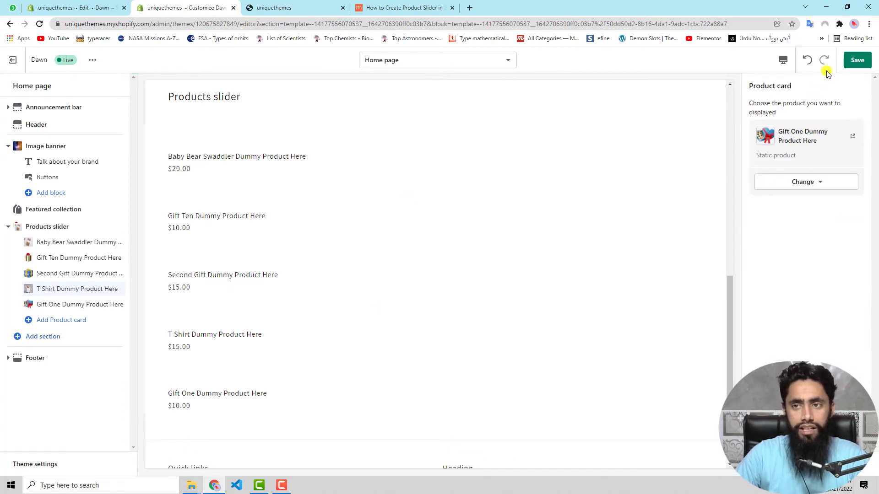
pyautogui.click(856, 61)
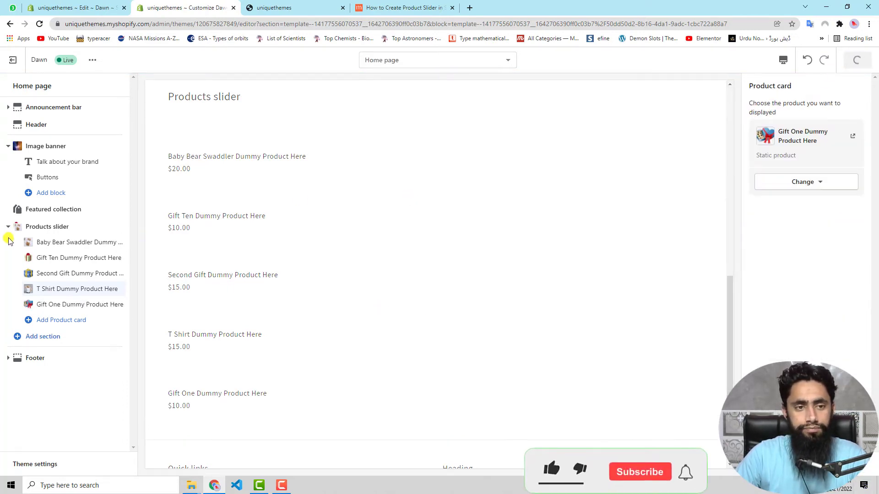
# - Try 4 cards in view in the Products slider section's settings and return the number to 3
pyautogui.click(55, 227)
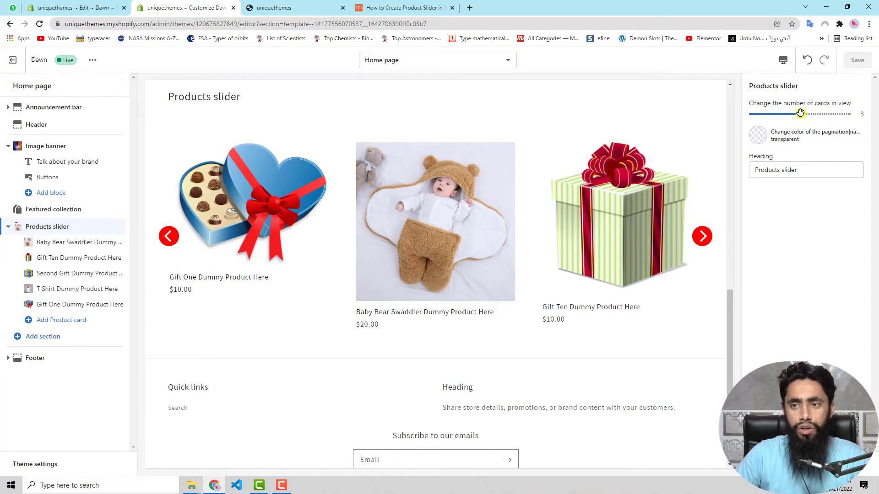
pyautogui.moveTo(812, 114); pyautogui.dragTo(839, 115)
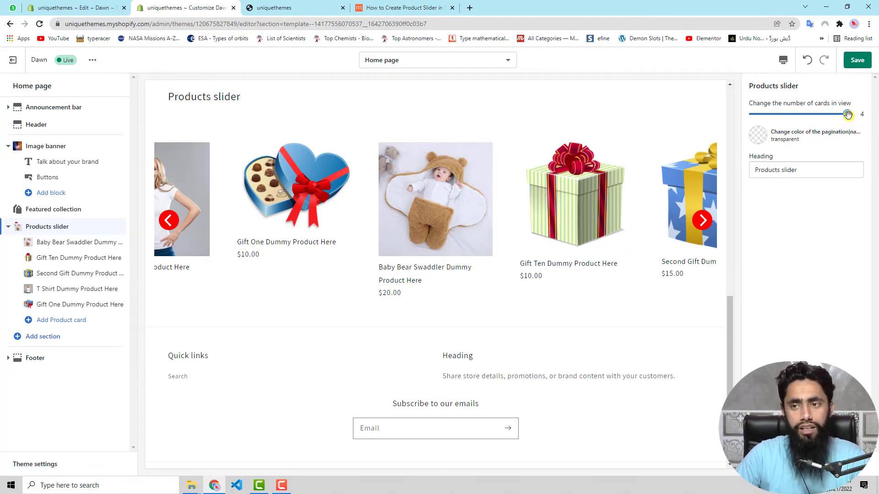
pyautogui.moveTo(840, 115); pyautogui.dragTo(822, 116)
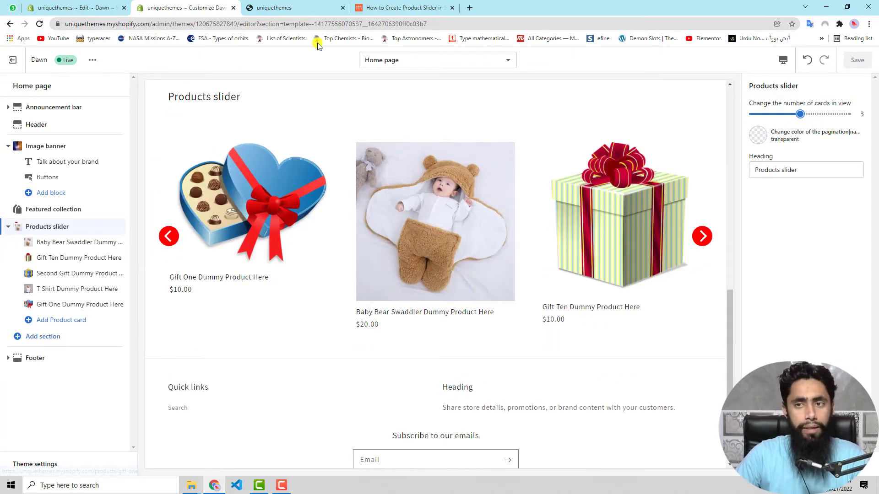
# - Reload the storefront preview and examine the Products slider's heading and how its product cards advance
pyautogui.click(293, 8)
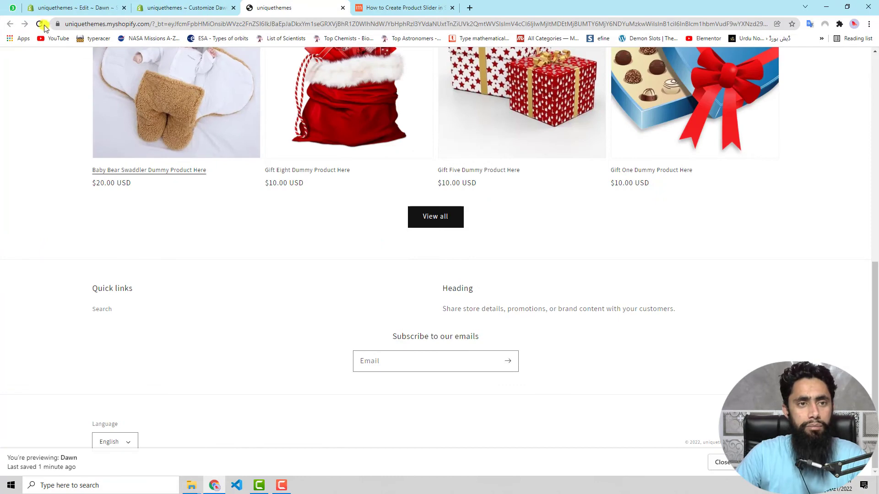
pyautogui.click(40, 24)
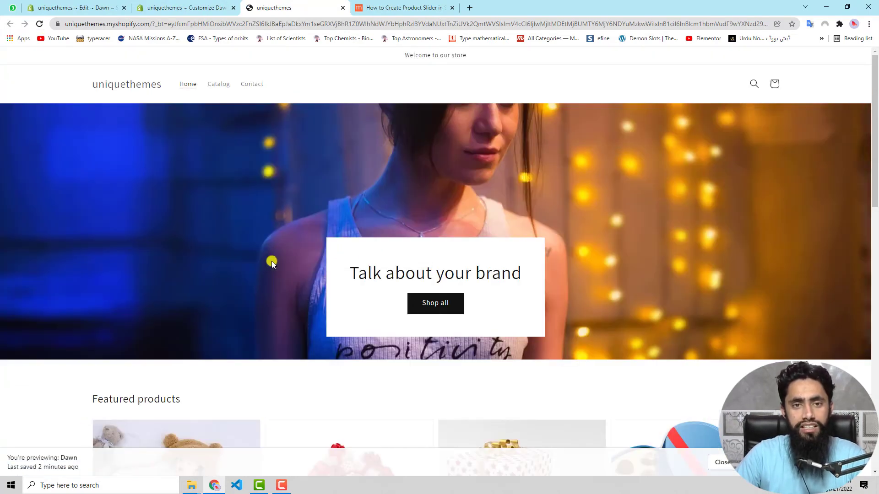
pyautogui.scroll(-13, 271, 262)
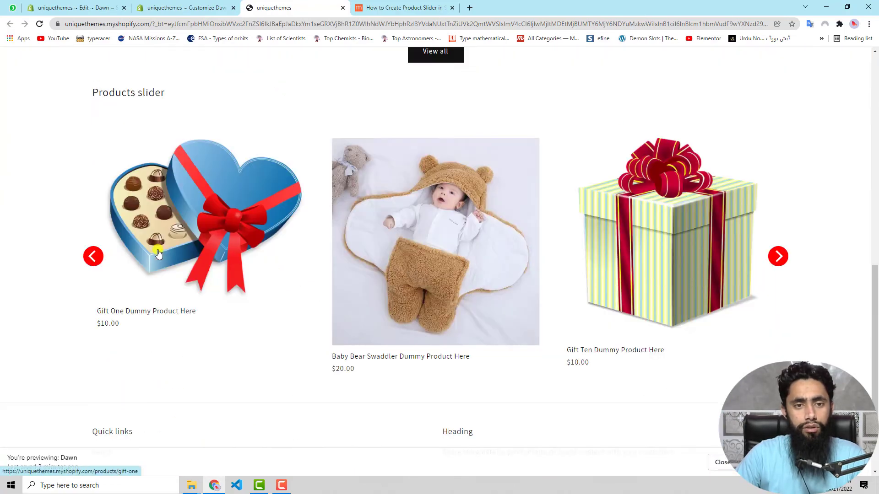
pyautogui.moveTo(91, 92); pyautogui.dragTo(174, 95)
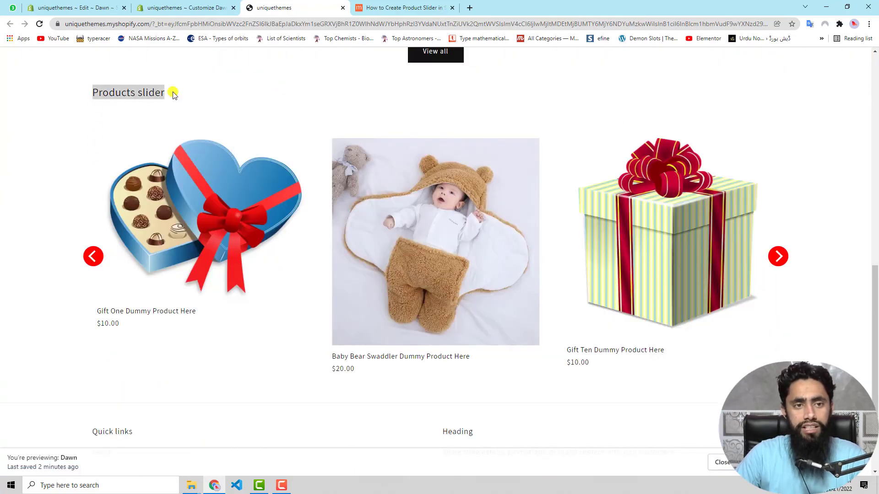
pyautogui.click(778, 256)
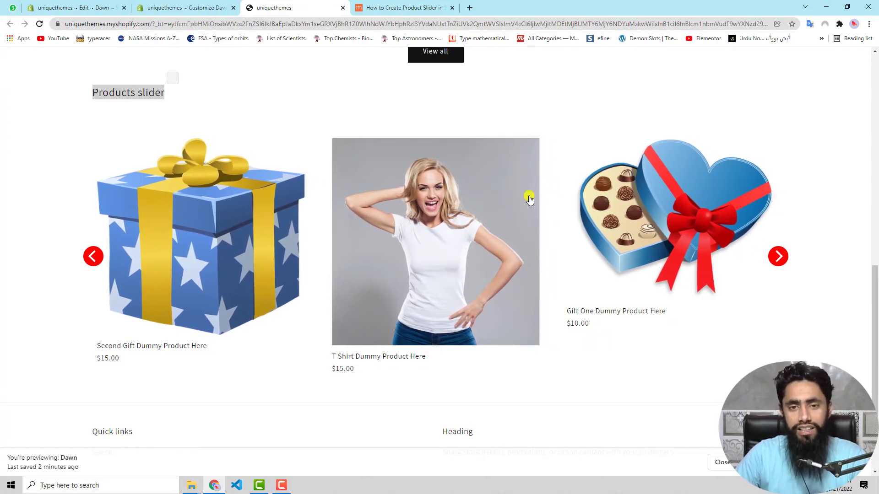
pyautogui.click(779, 256)
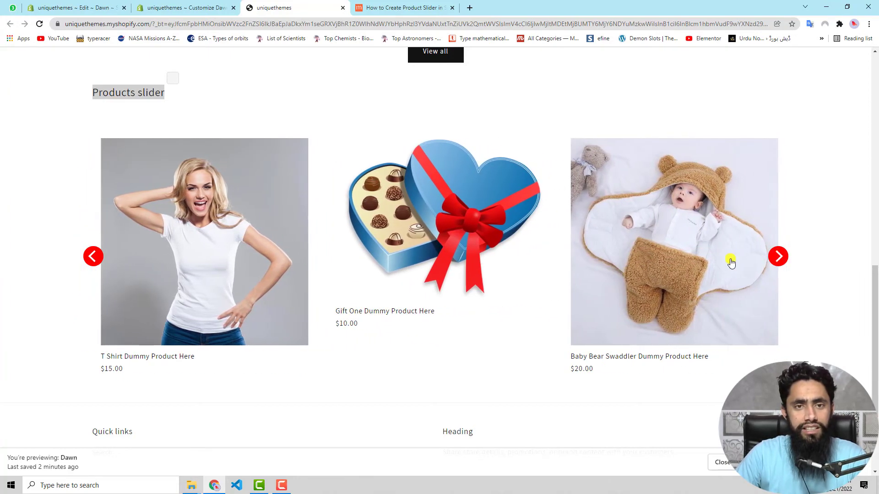
pyautogui.scroll(3, 720, 262)
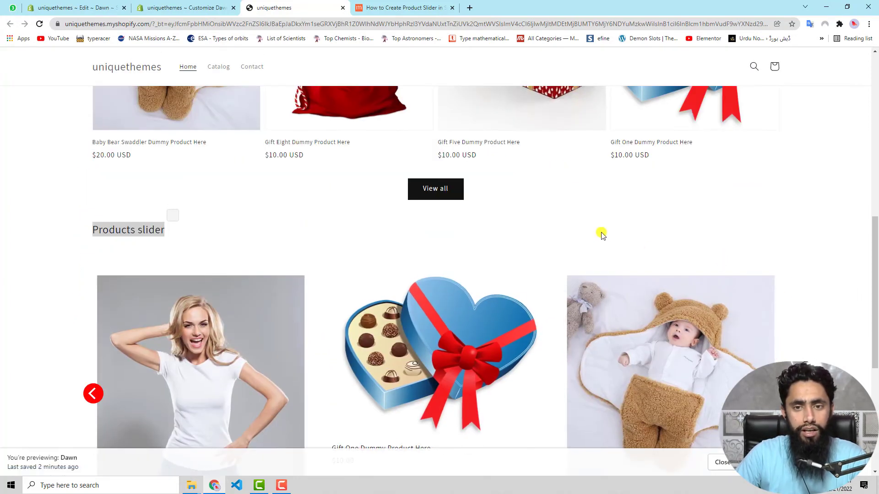
pyautogui.scroll(-2, 796, 261)
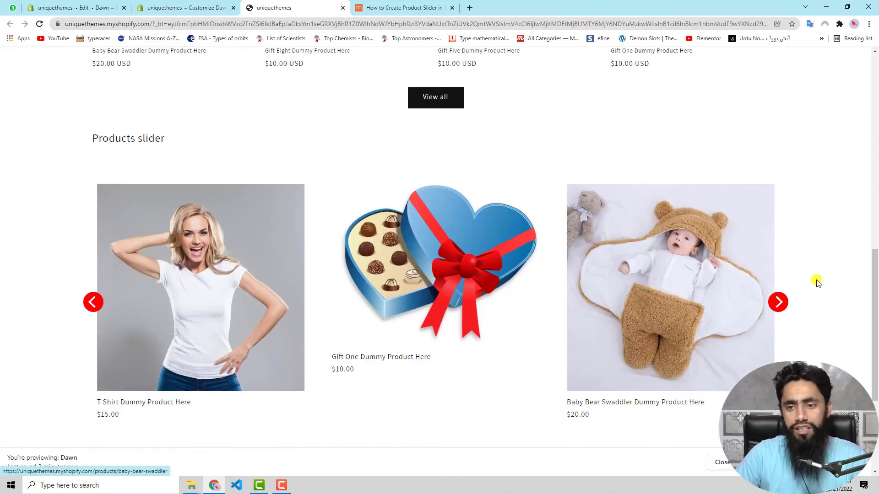
pyautogui.click(778, 303)
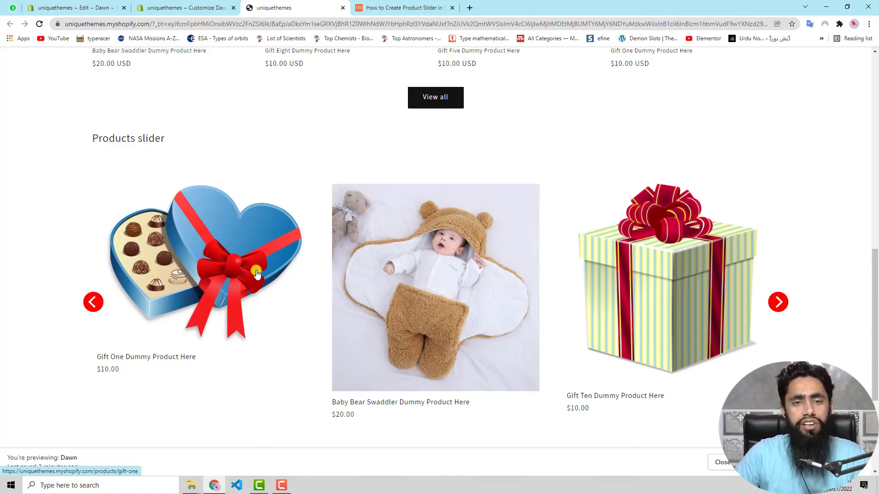
# - Set the Products slider's number of cards in view to 4 in the theme customizer, save, and reload the storefront preview
pyautogui.click(91, 9)
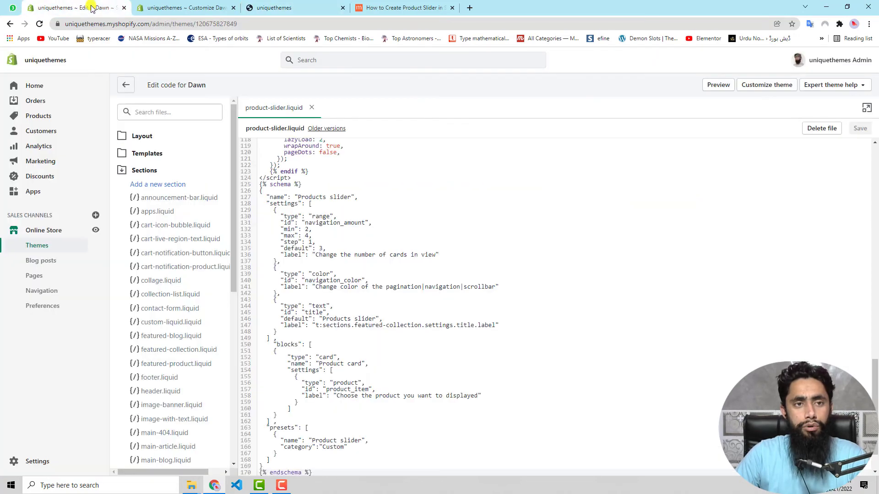
pyautogui.click(166, 8)
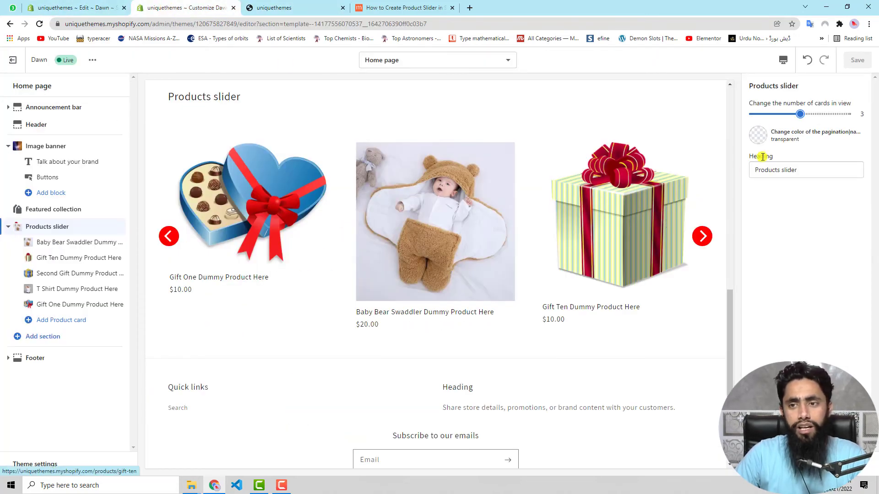
pyautogui.moveTo(809, 115); pyautogui.dragTo(856, 115)
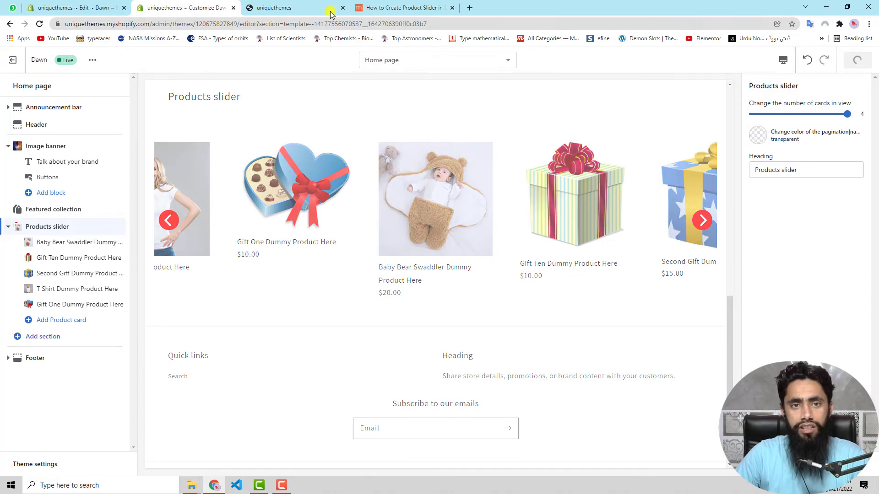
pyautogui.click(315, 9)
pyautogui.click(39, 24)
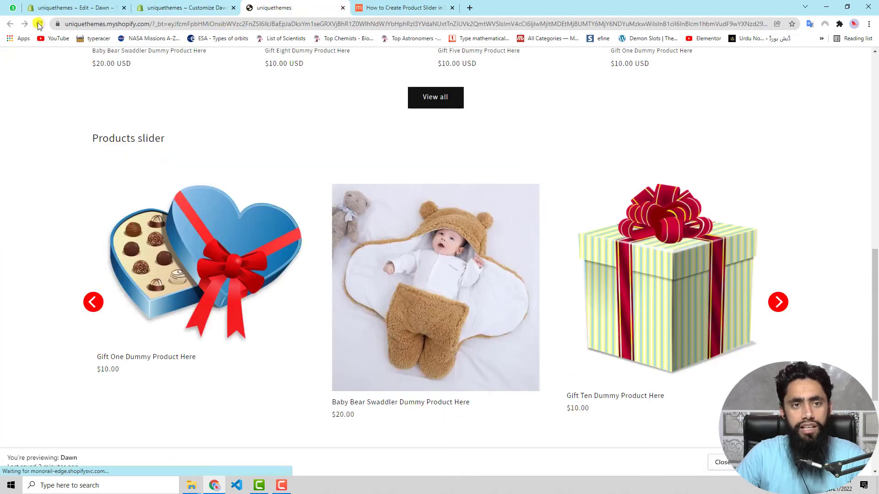
pyautogui.click(161, 8)
pyautogui.hotkey('ctrl', 's')
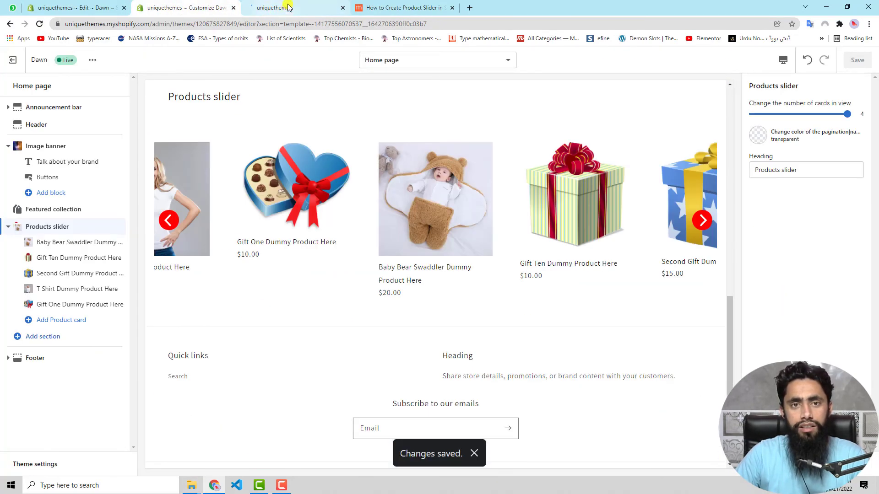
# - Check the four-card layout in the storefront preview by advancing the Products slider through its products
pyautogui.click(287, 8)
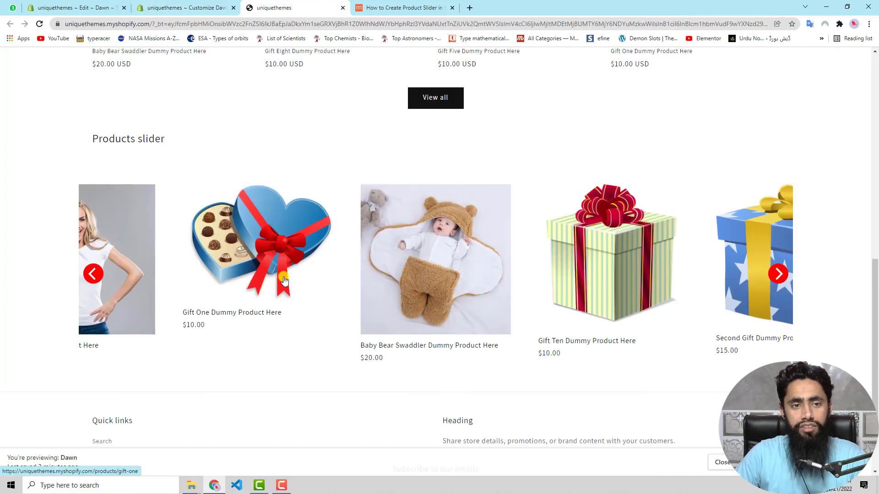
pyautogui.click(778, 273)
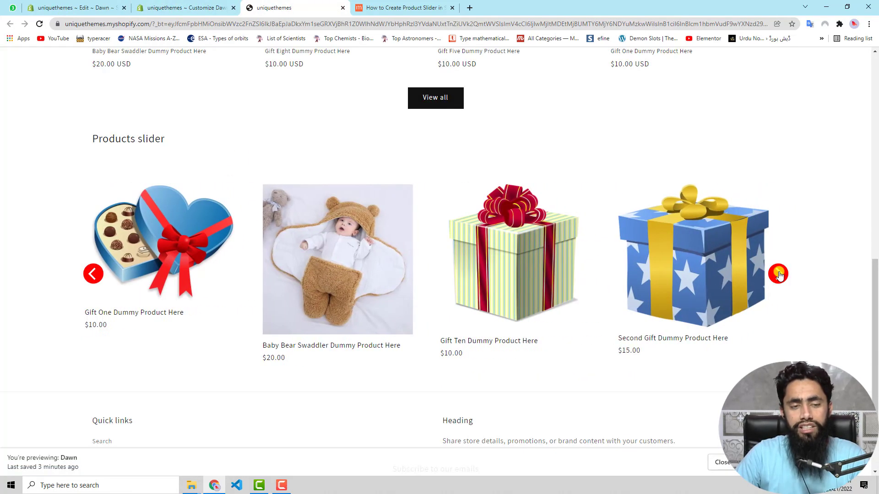
pyautogui.click(778, 274)
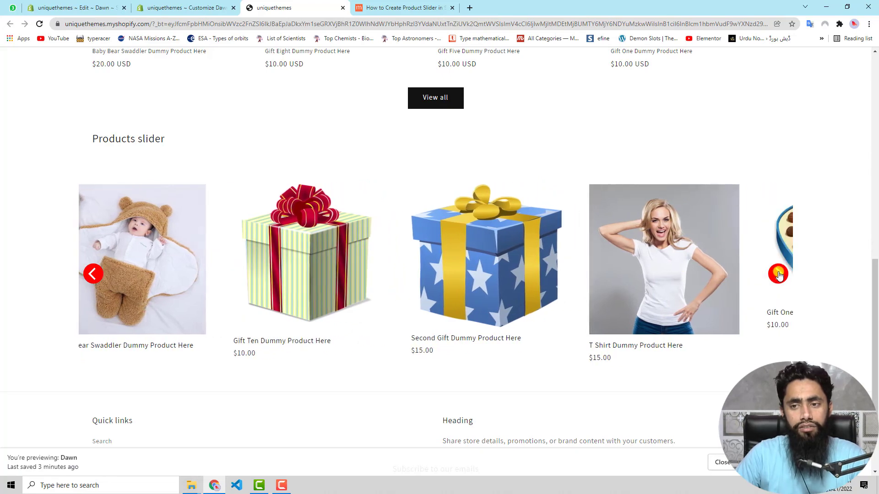
# - In product-slider.liquid, set the background of the slider's previous and next buttons to black and save the file
pyautogui.click(81, 11)
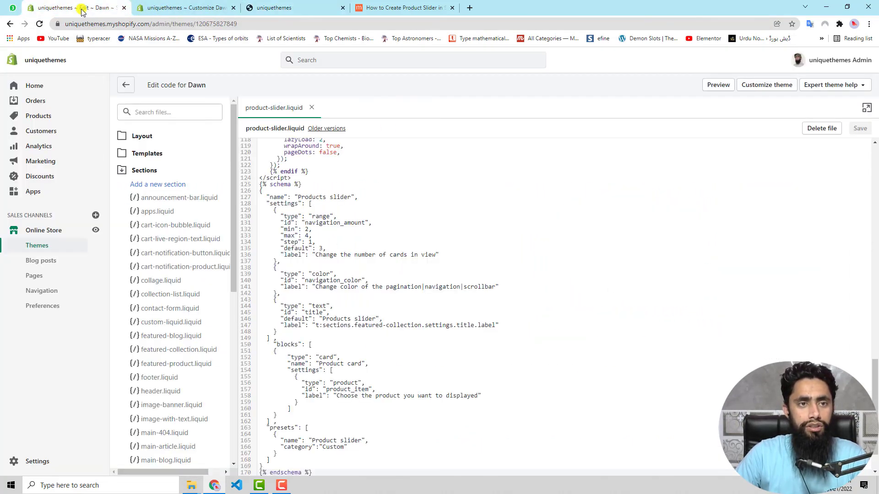
pyautogui.scroll(5, 363, 228)
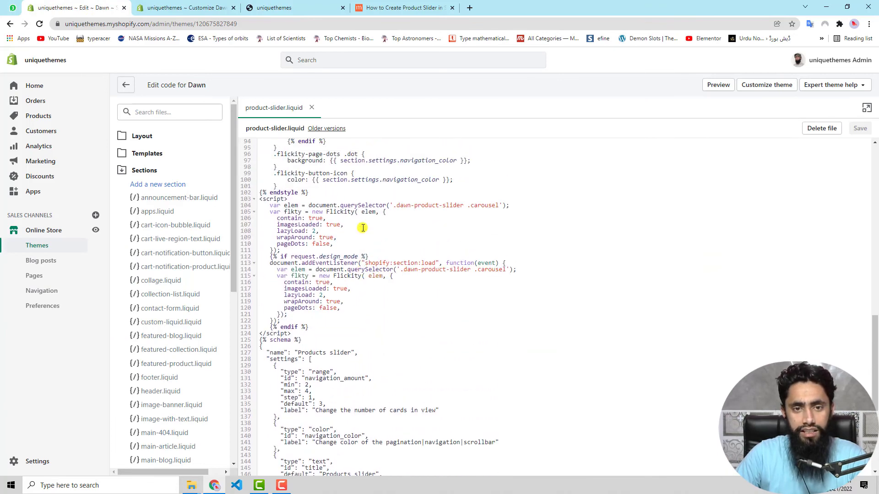
pyautogui.scroll(3, 332, 286)
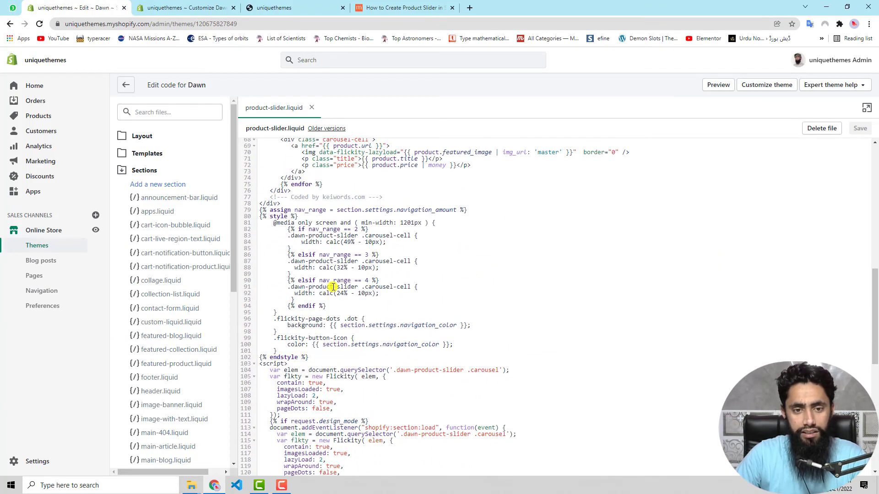
pyautogui.scroll(6, 337, 263)
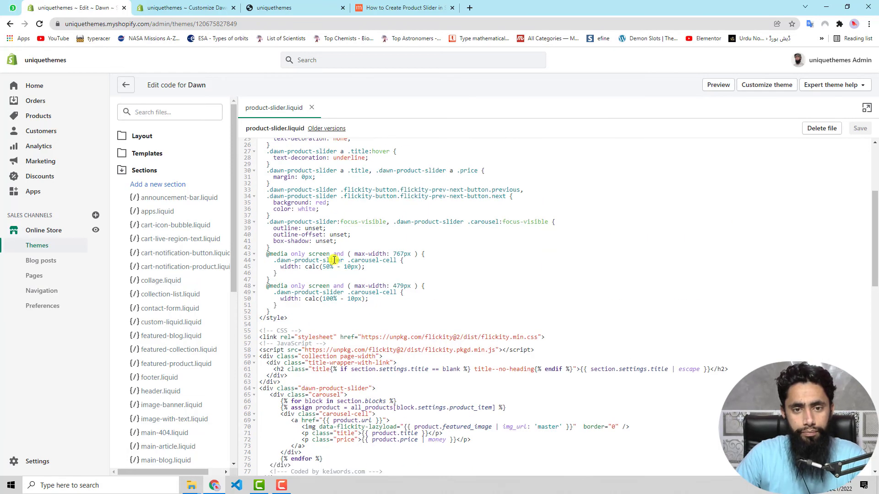
pyautogui.scroll(2, 333, 260)
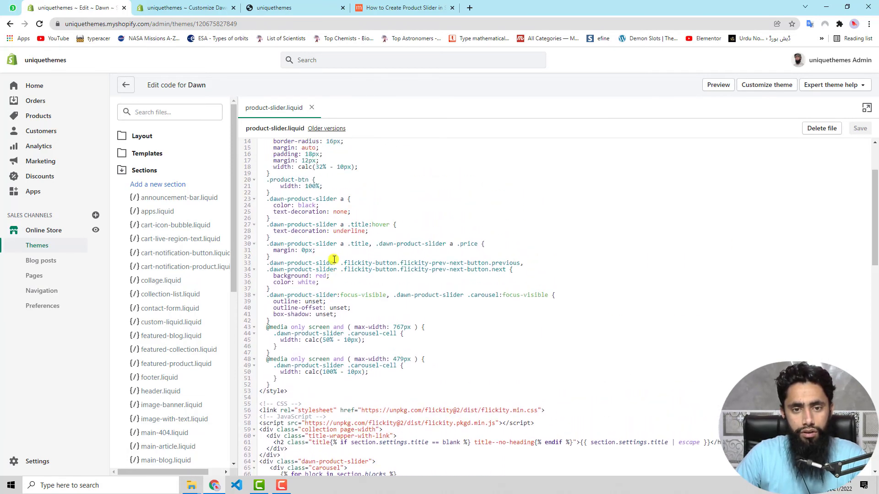
pyautogui.scroll(1, 334, 260)
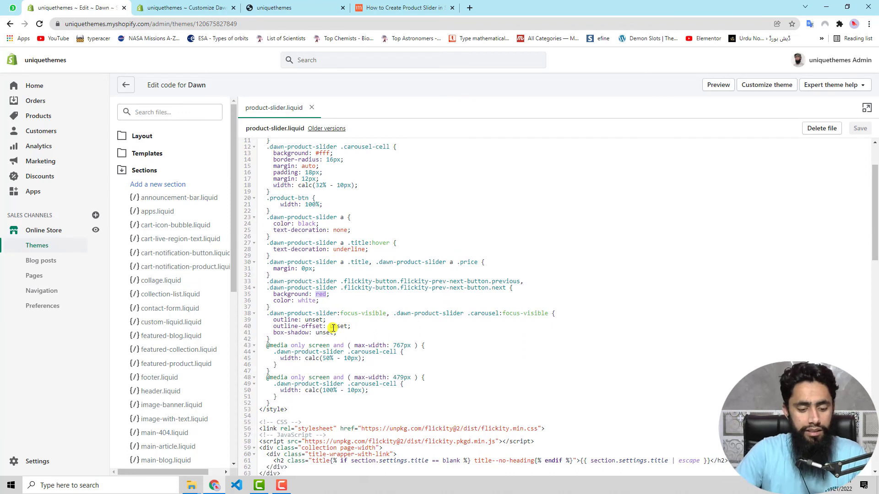
pyautogui.write('black')
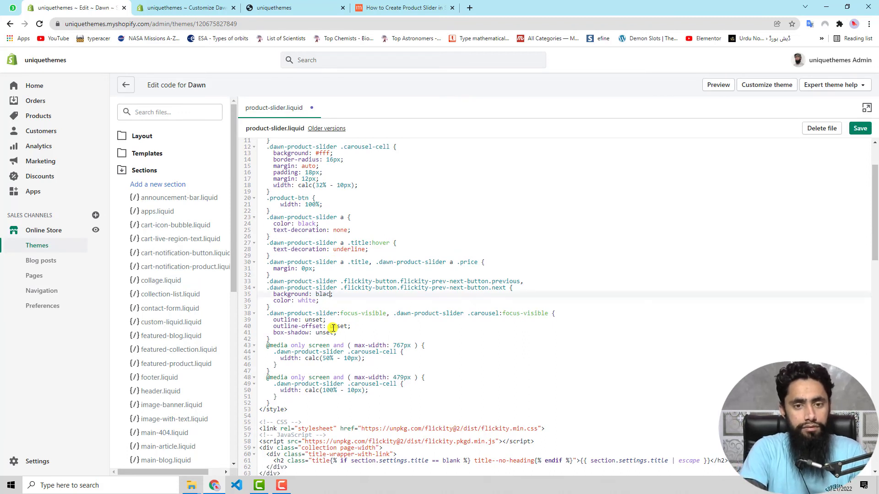
pyautogui.click(865, 128)
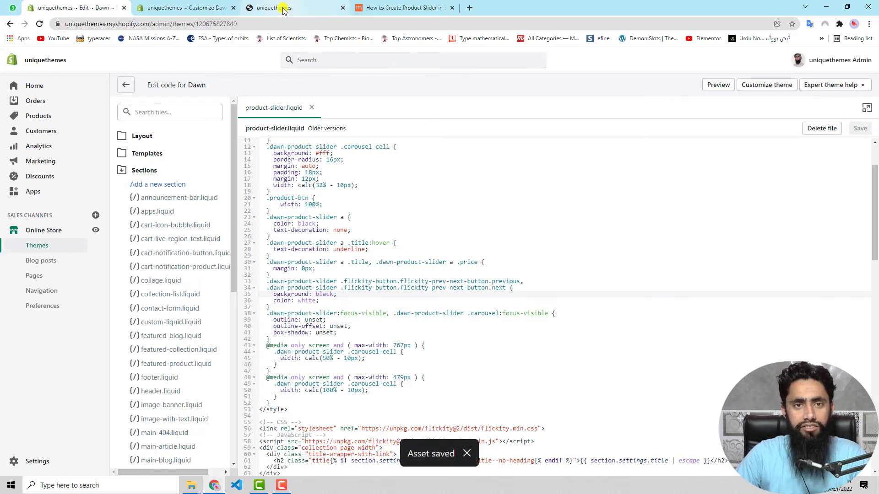
# - Reload the storefront preview and check the navigation buttons' background by advancing the Products slider
pyautogui.click(284, 8)
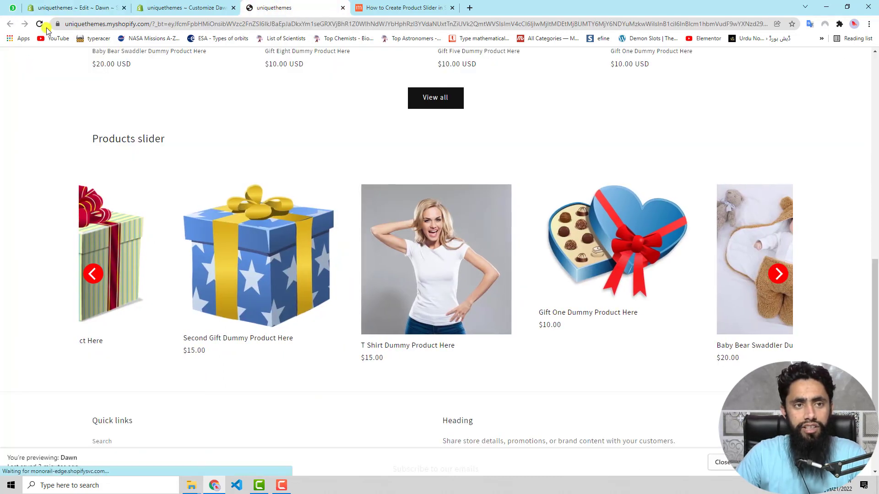
pyautogui.click(40, 24)
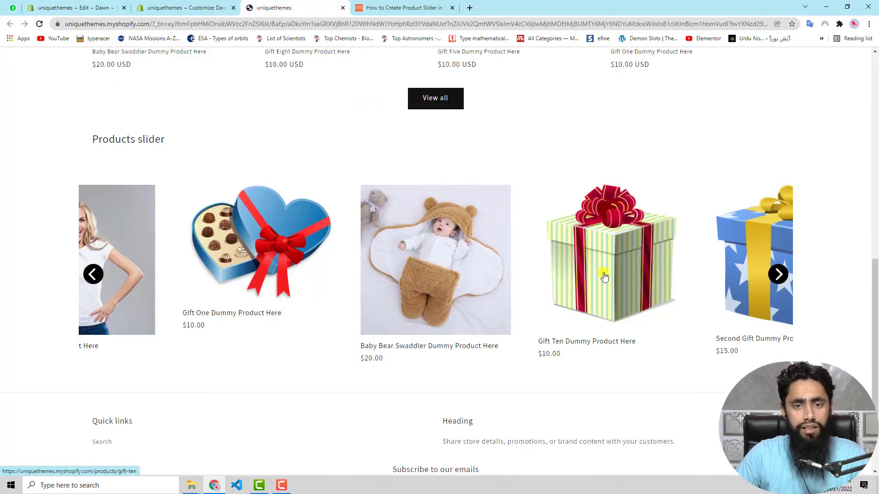
pyautogui.click(780, 275)
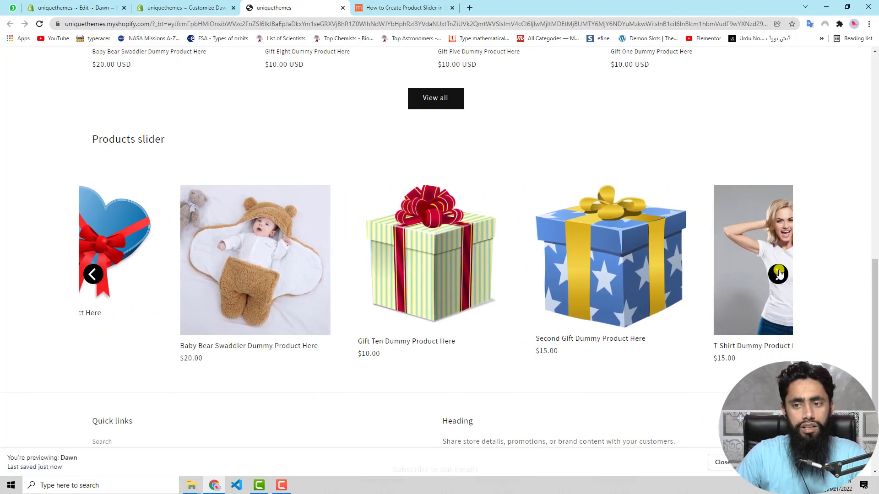
pyautogui.click(778, 274)
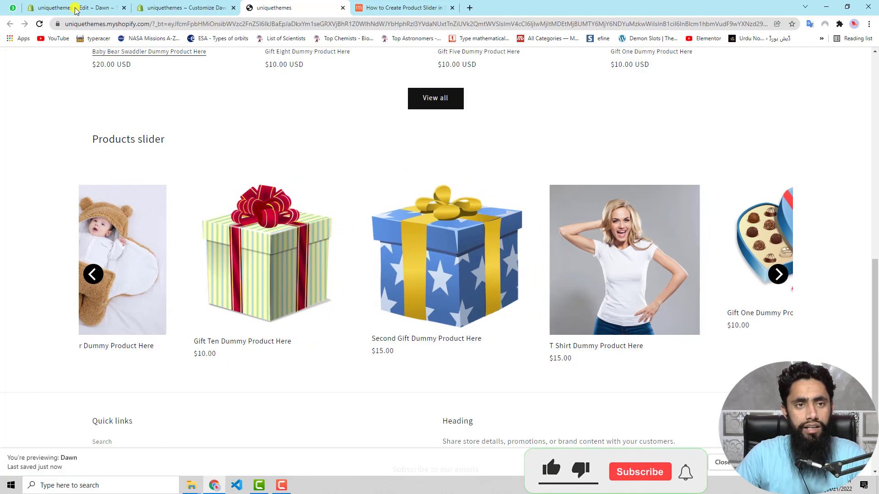
# - Set the color of the slider's previous and next buttons to red in product-slider.liquid and save the file
pyautogui.click(75, 9)
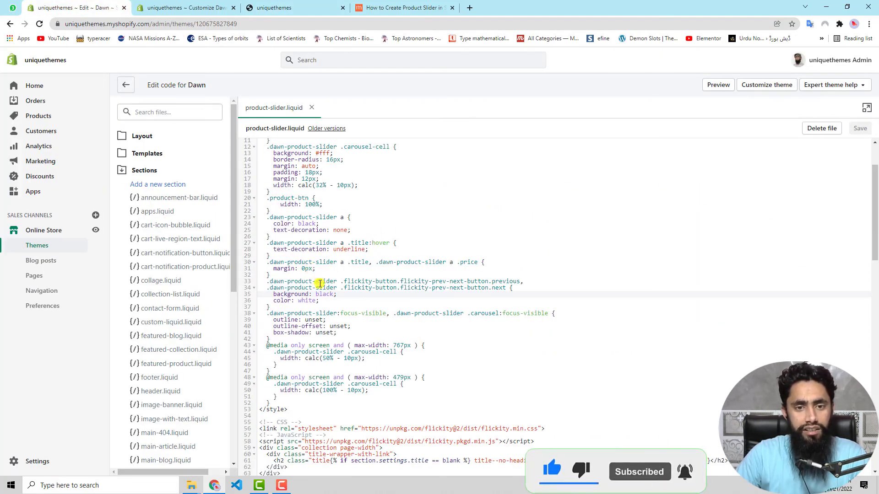
pyautogui.doubleClick(306, 301)
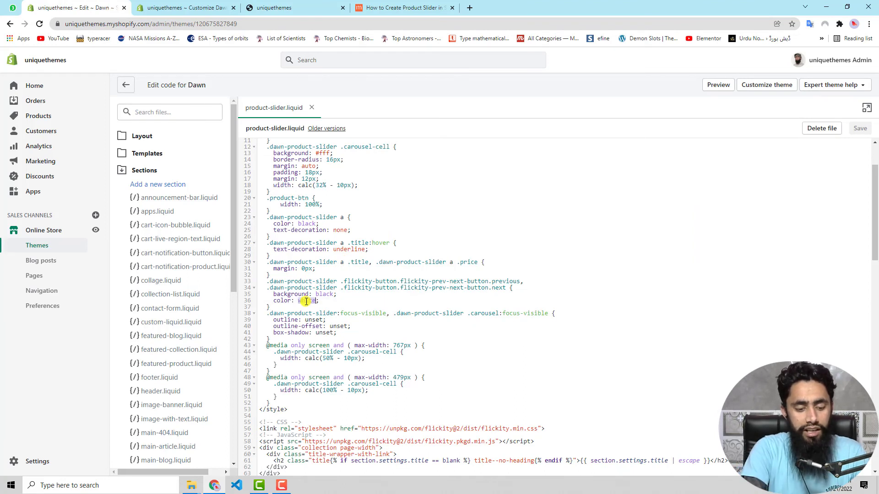
pyautogui.write('r')
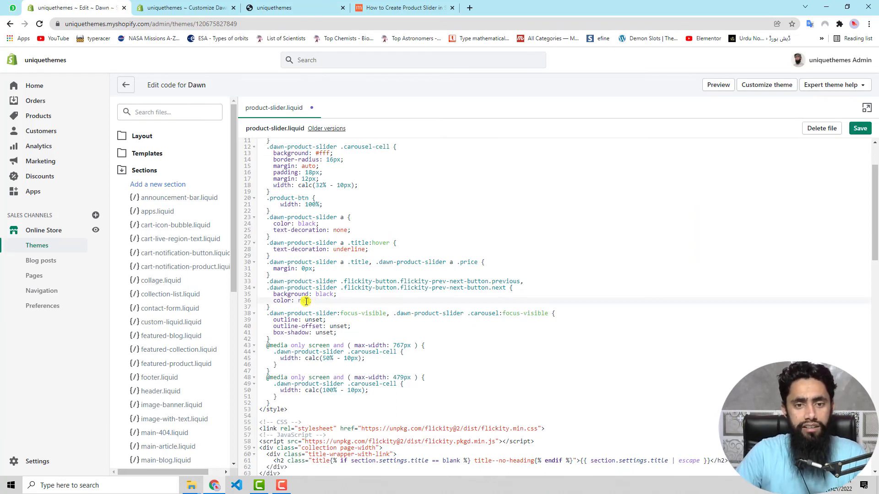
pyautogui.write('ed')
pyautogui.click(859, 129)
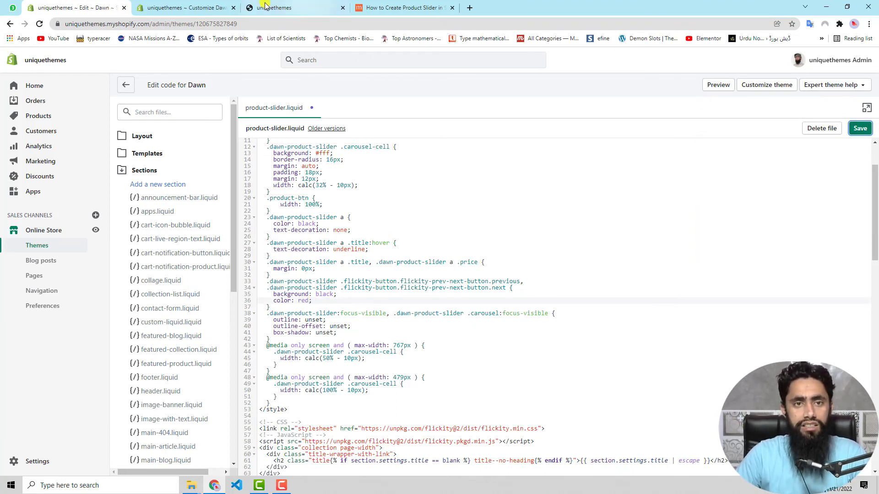
# - Reload the storefront preview and check the arrow color on the Products slider's buttons while advancing its products
pyautogui.click(265, 6)
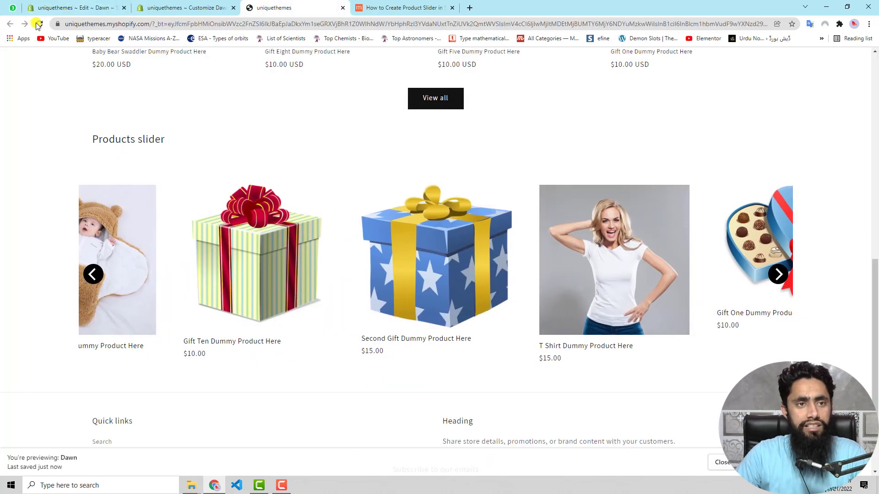
pyautogui.click(38, 24)
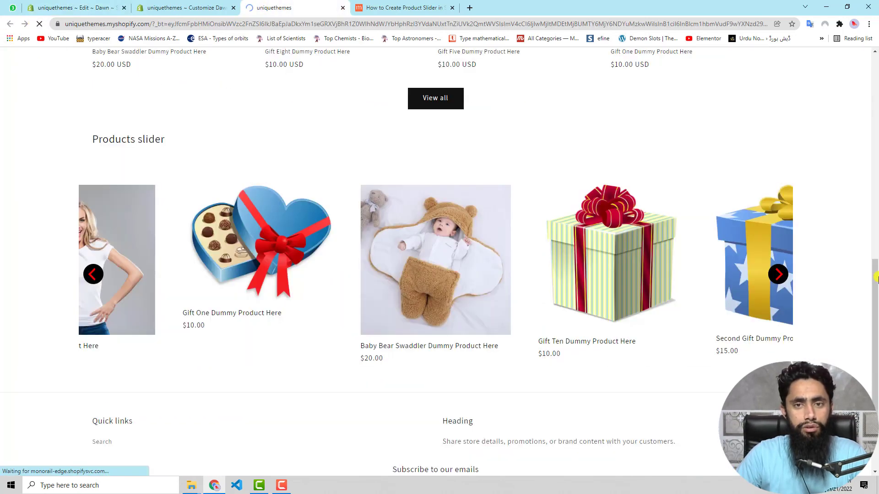
pyautogui.click(781, 285)
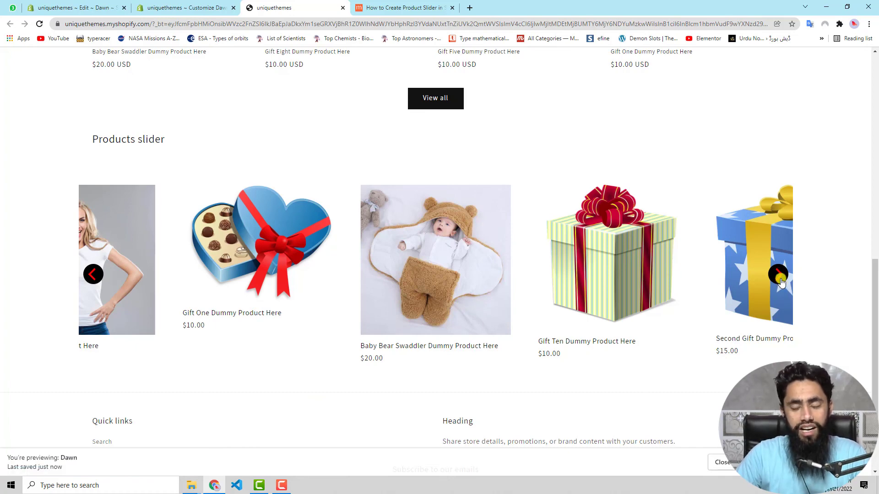
pyautogui.click(781, 275)
pyautogui.click(780, 276)
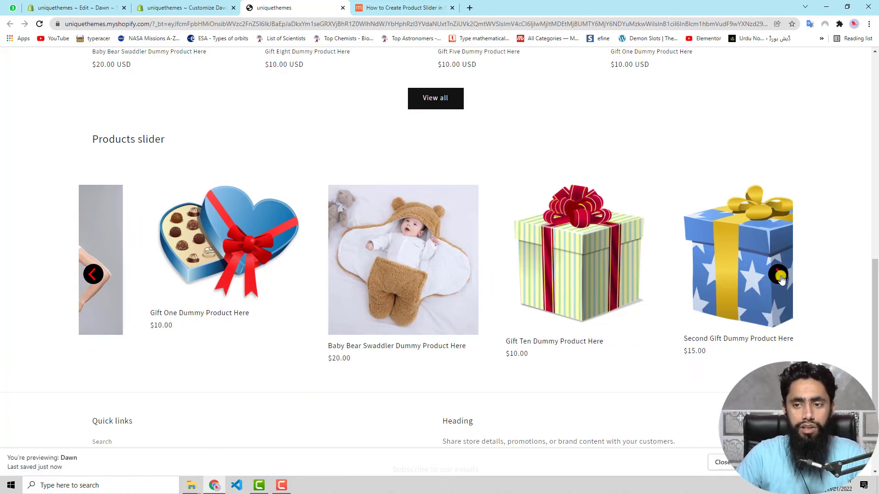